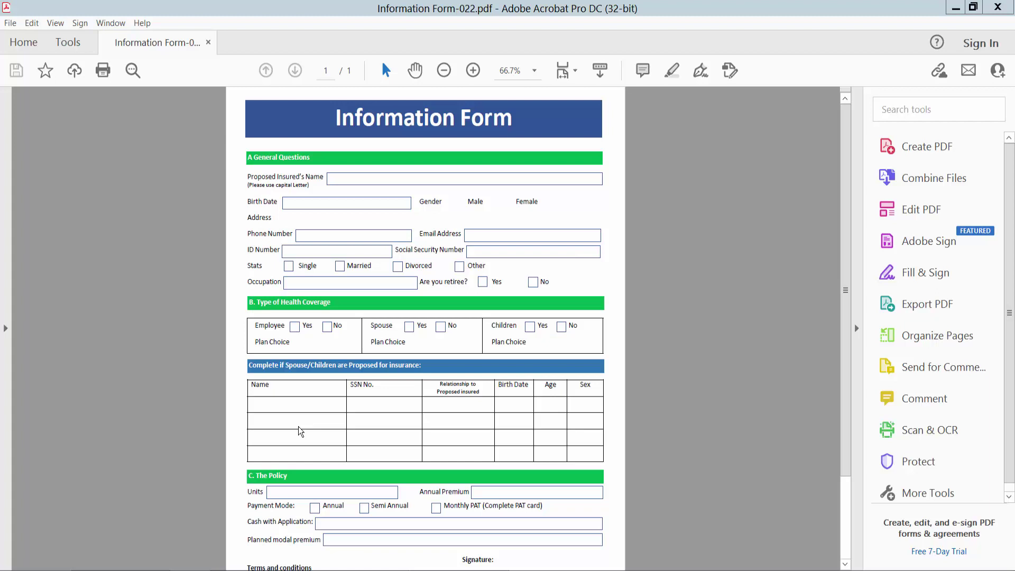
Add Prepare Form from the Tools list and open it with Information Form-022.pdf selected.
{"action": "left_click", "coordinate": [612, 283]}
{"action": "scroll", "coordinate": [612, 284], "scroll_direction": "down", "scroll_amount": 1}
{"action": "scroll", "coordinate": [612, 284], "scroll_direction": "up", "scroll_amount": 1}
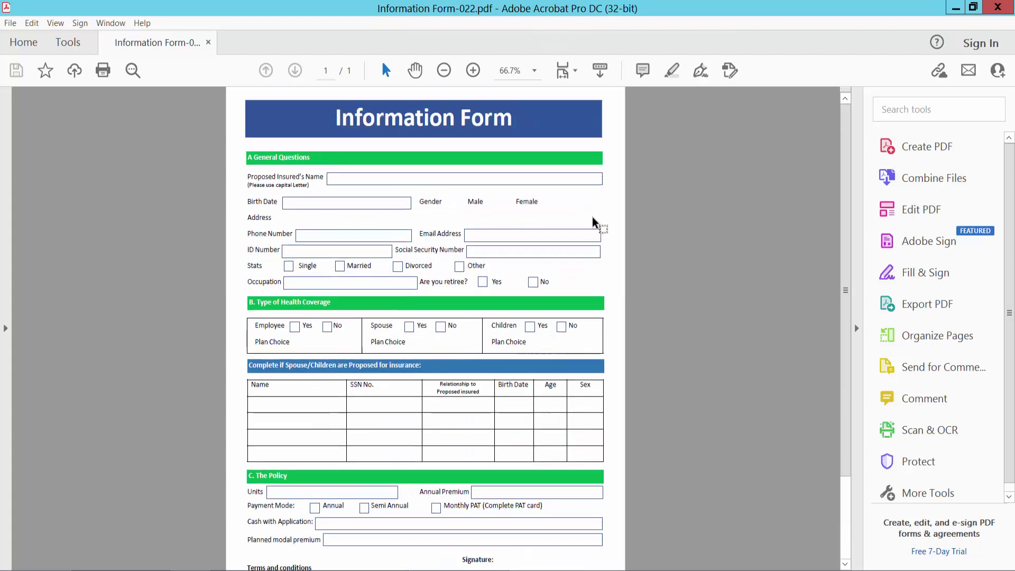
{"action": "left_click", "coordinate": [66, 46]}
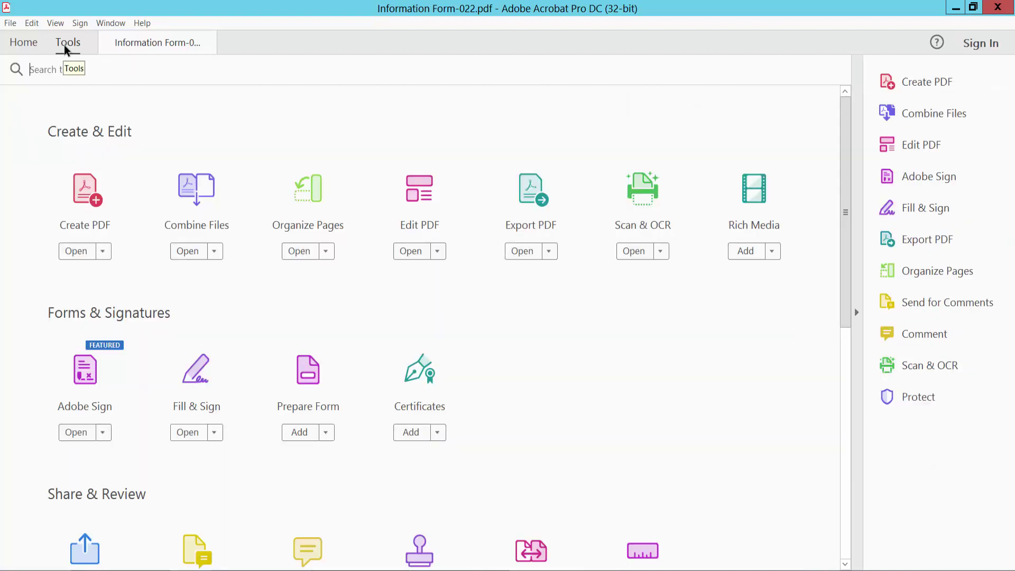
{"action": "scroll", "coordinate": [459, 191], "scroll_direction": "down", "scroll_amount": 1}
{"action": "scroll", "coordinate": [460, 190], "scroll_direction": "down", "scroll_amount": 1}
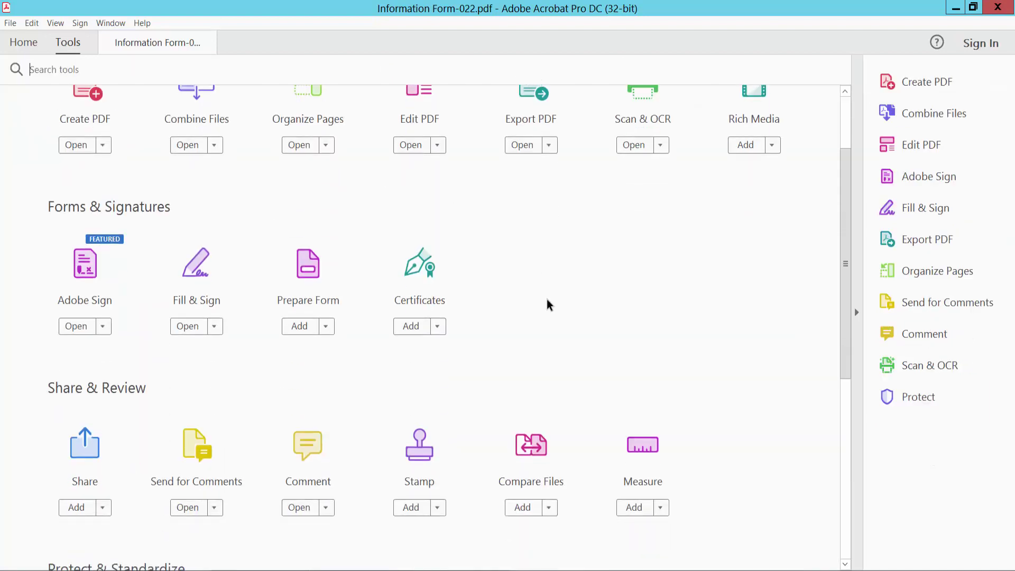
{"action": "left_click", "coordinate": [297, 326]}
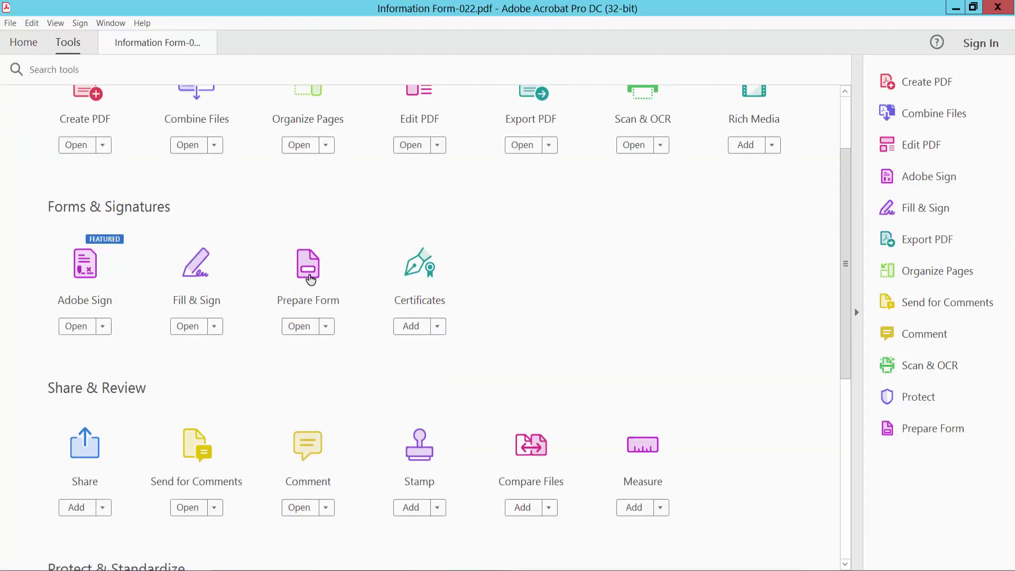
{"action": "left_click", "coordinate": [310, 279]}
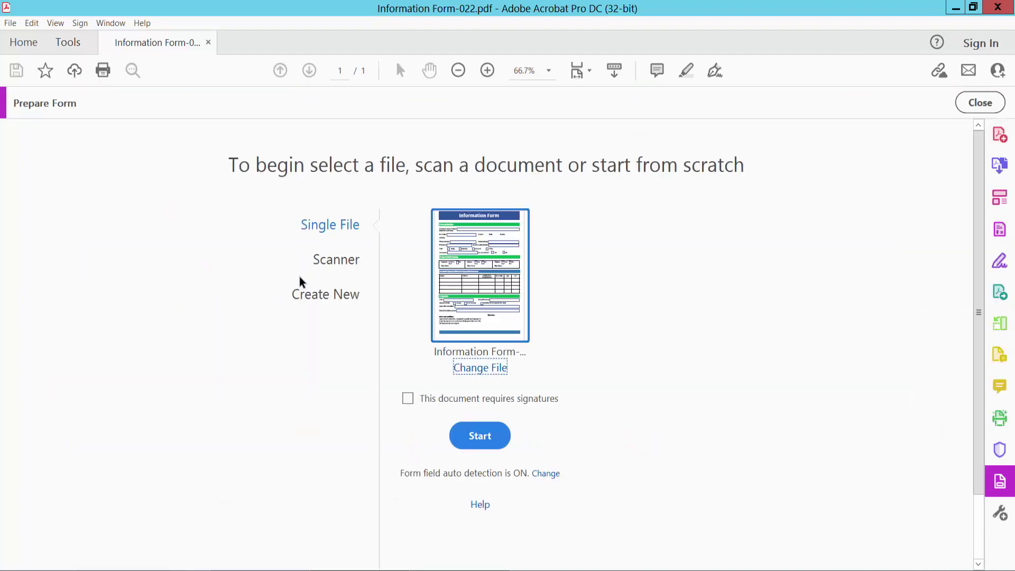
Start Prepare Form so fields like Birth Date and NameRow1–4 are auto-detected.
{"action": "left_click", "coordinate": [479, 437]}
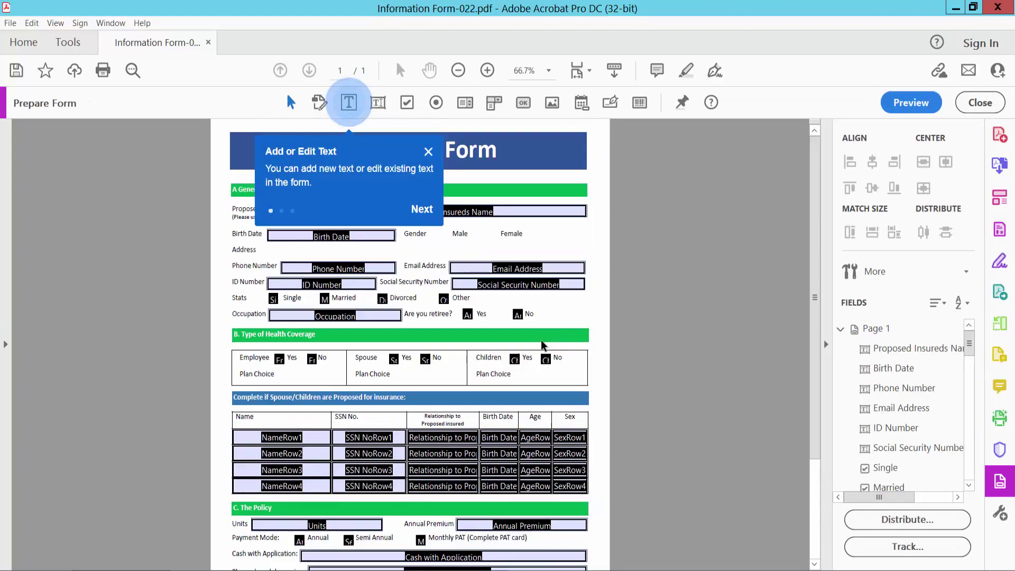
{"action": "scroll", "coordinate": [552, 344], "scroll_direction": "down", "scroll_amount": 2}
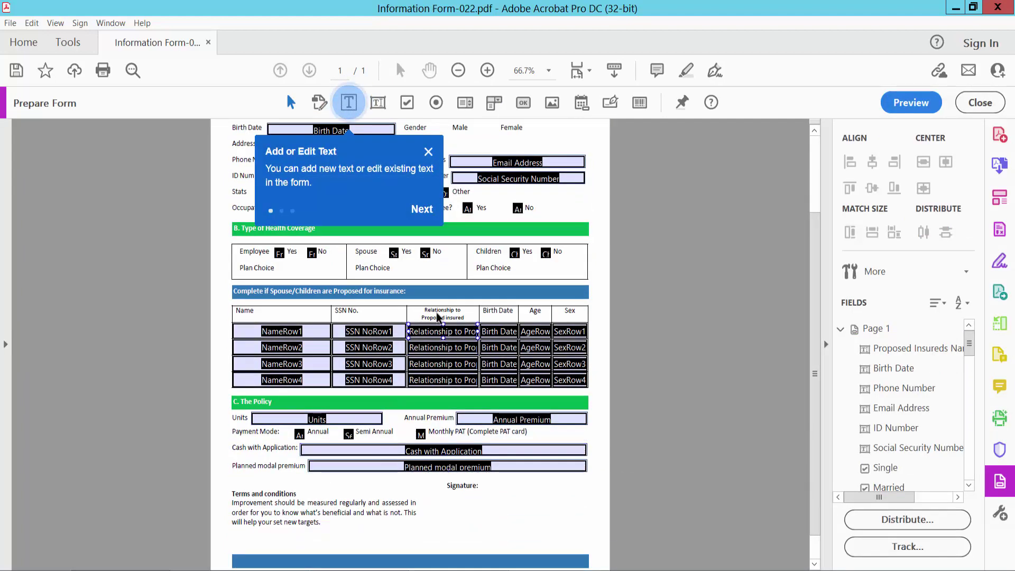
{"action": "scroll", "coordinate": [437, 318], "scroll_direction": "up", "scroll_amount": 2}
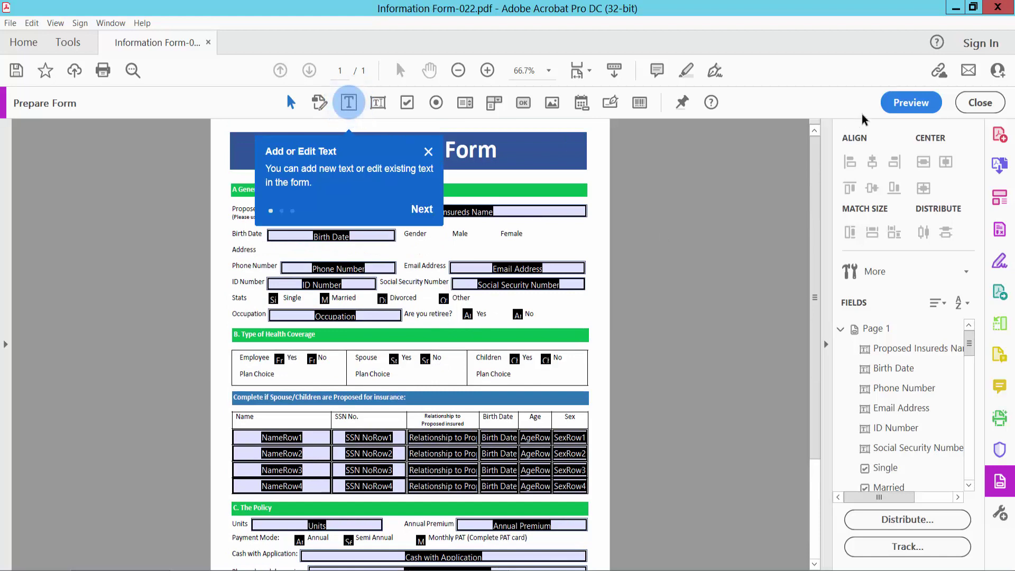
In Preview, type 'text type 012455' into the Proposed Insured's Name field.
{"action": "left_click", "coordinate": [910, 103]}
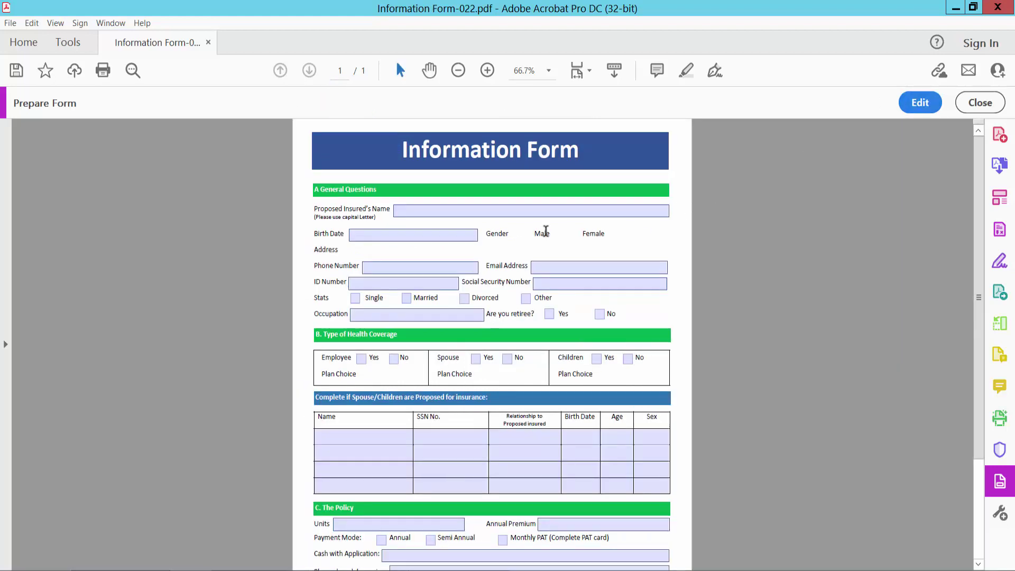
{"action": "scroll", "coordinate": [606, 234], "scroll_direction": "up", "scroll_amount": 3}
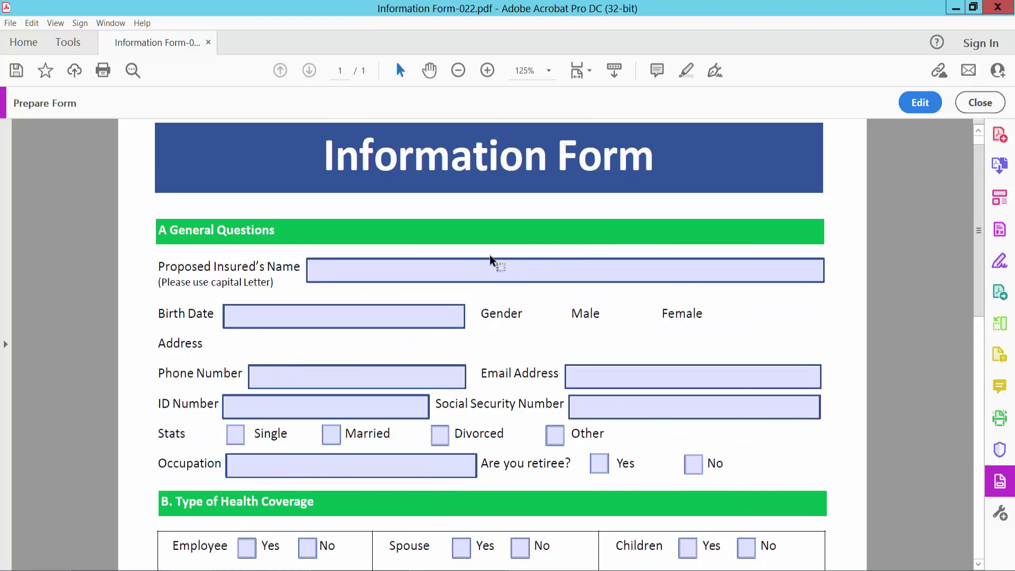
{"action": "left_click", "coordinate": [479, 274]}
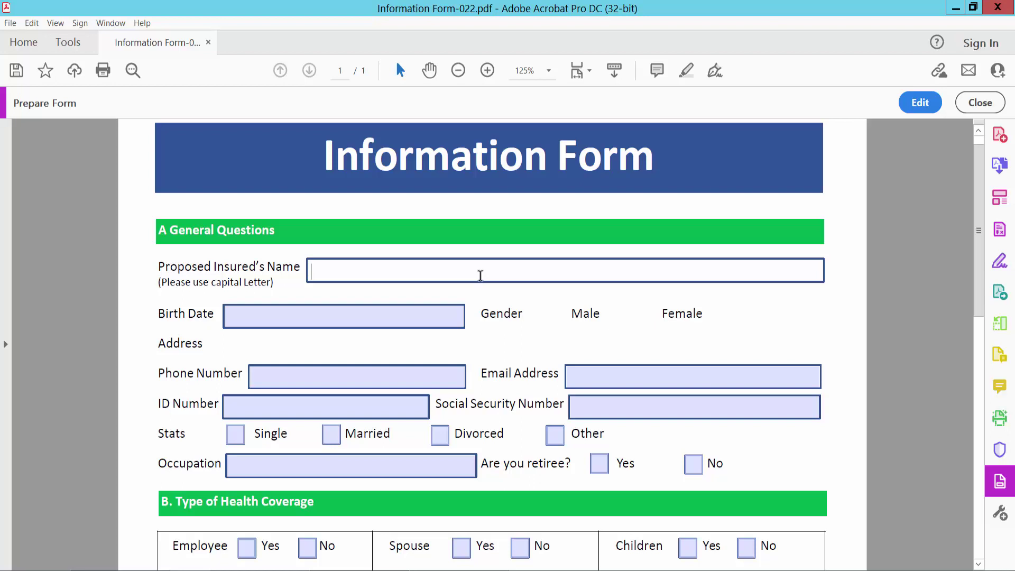
{"action": "type", "text": "text type"}
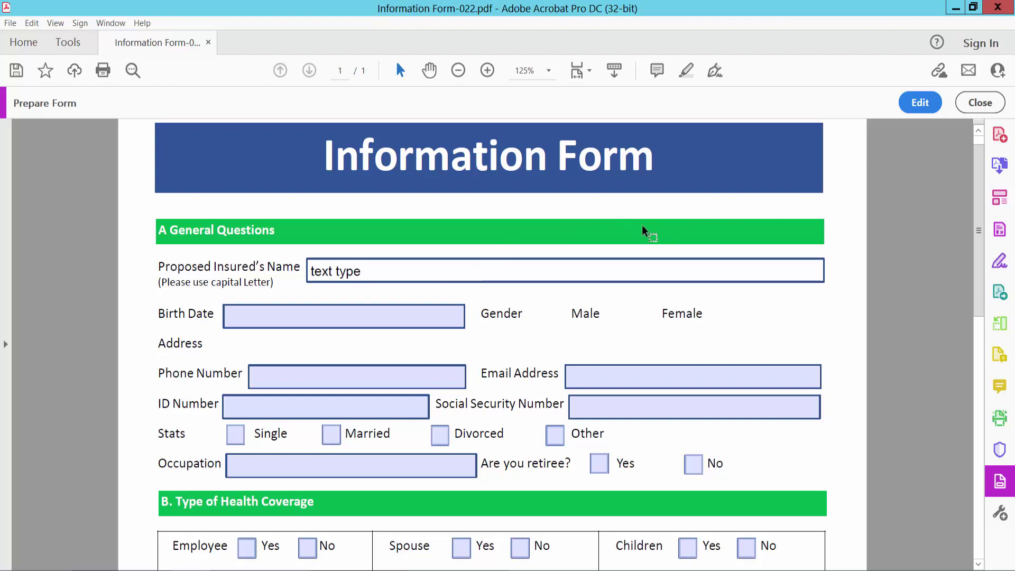
{"action": "type", "text": " 012455"}
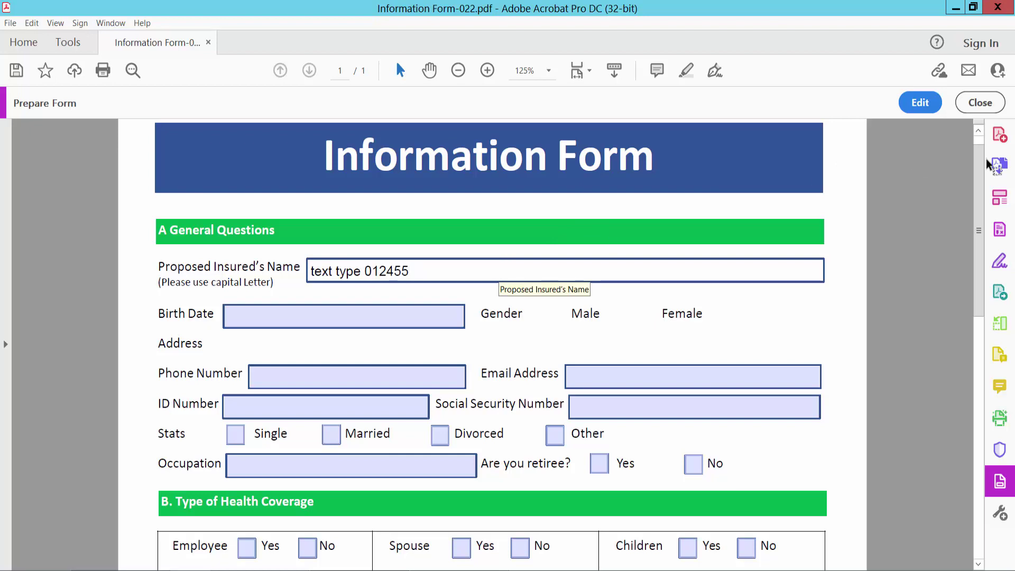
Back in editing, draw a new text field Text1 along the Address line.
{"action": "left_click", "coordinate": [919, 104]}
{"action": "scroll", "coordinate": [528, 285], "scroll_direction": "down", "scroll_amount": 1}
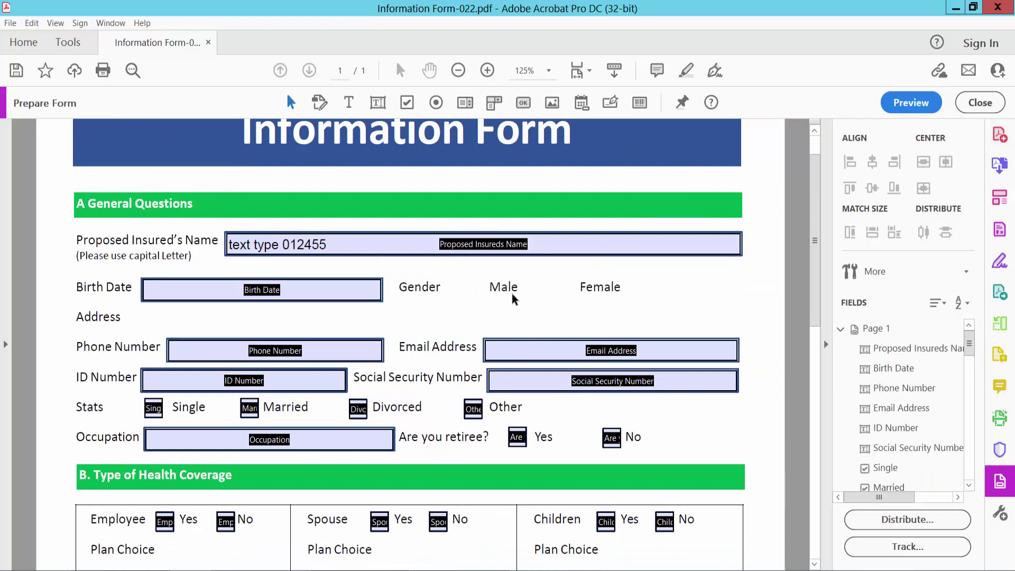
{"action": "scroll", "coordinate": [512, 299], "scroll_direction": "down", "scroll_amount": 1}
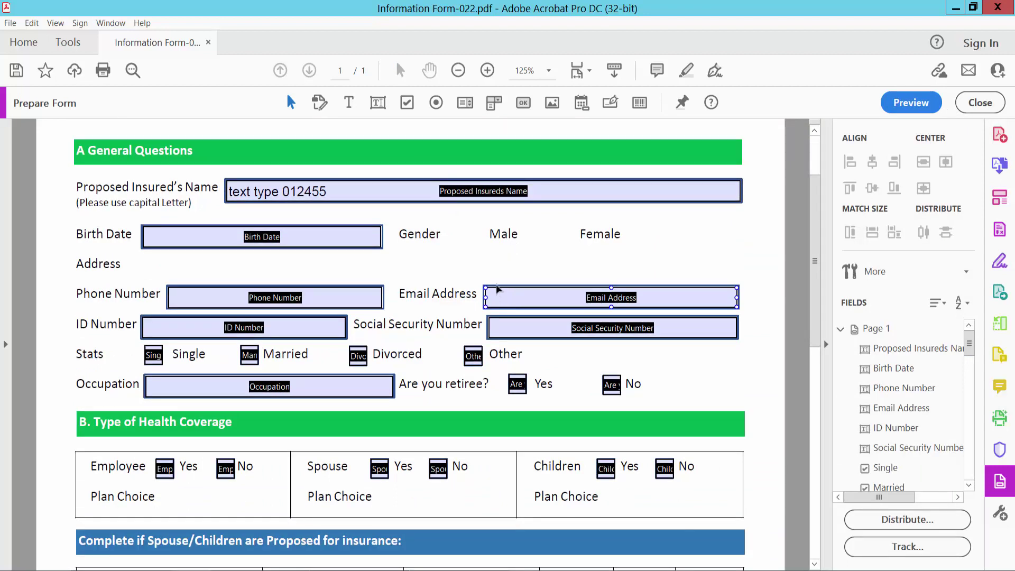
{"action": "left_click", "coordinate": [378, 103]}
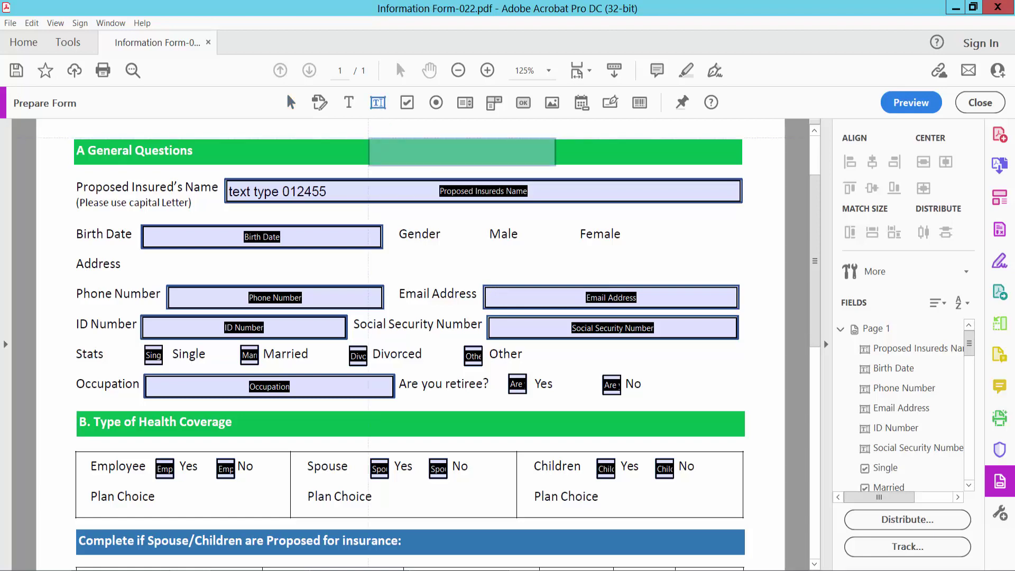
{"action": "scroll", "coordinate": [386, 252], "scroll_direction": "up", "scroll_amount": 1, "text": "ctrl"}
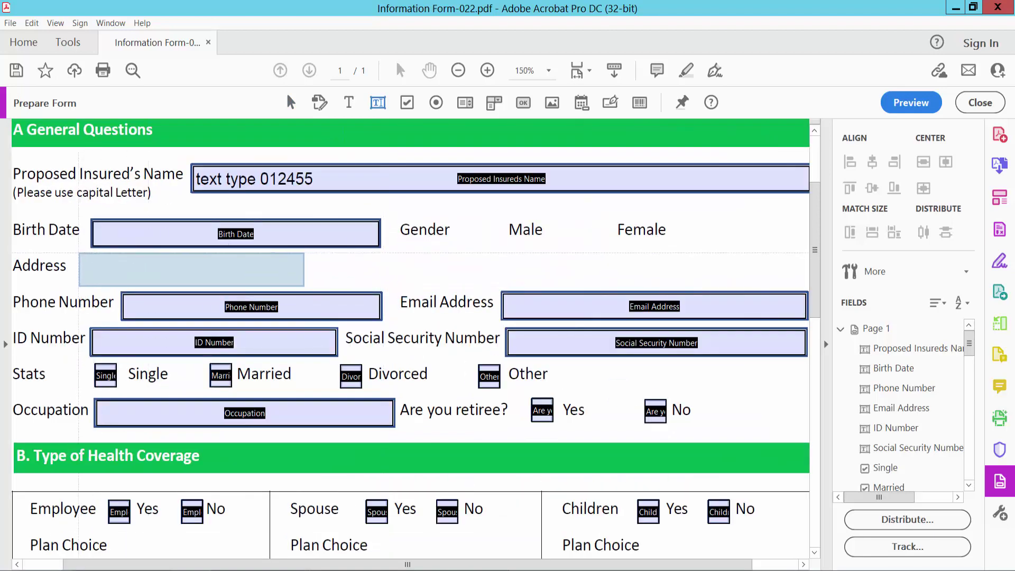
{"action": "left_click_drag", "start_coordinate": [76, 253], "coordinate": [777, 282]}
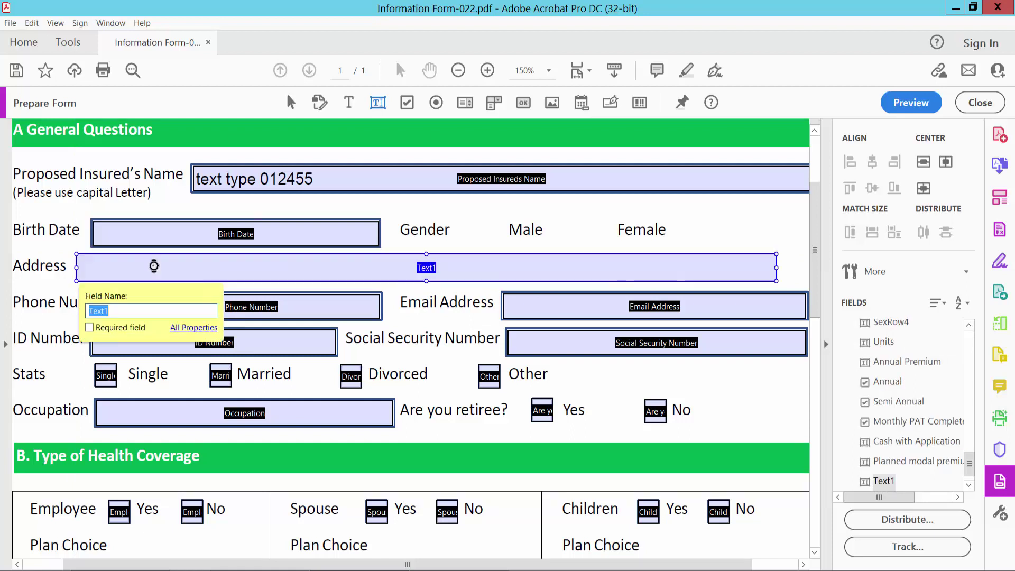
In Text1's properties, keep the Form Field setting on Visible.
{"action": "right_click", "coordinate": [245, 271]}
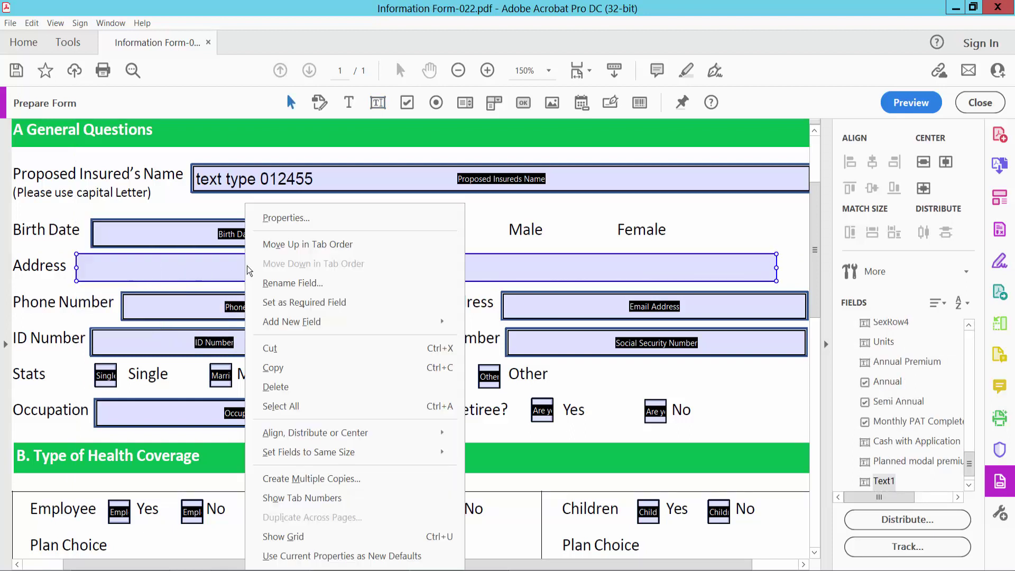
{"action": "left_click", "coordinate": [292, 224]}
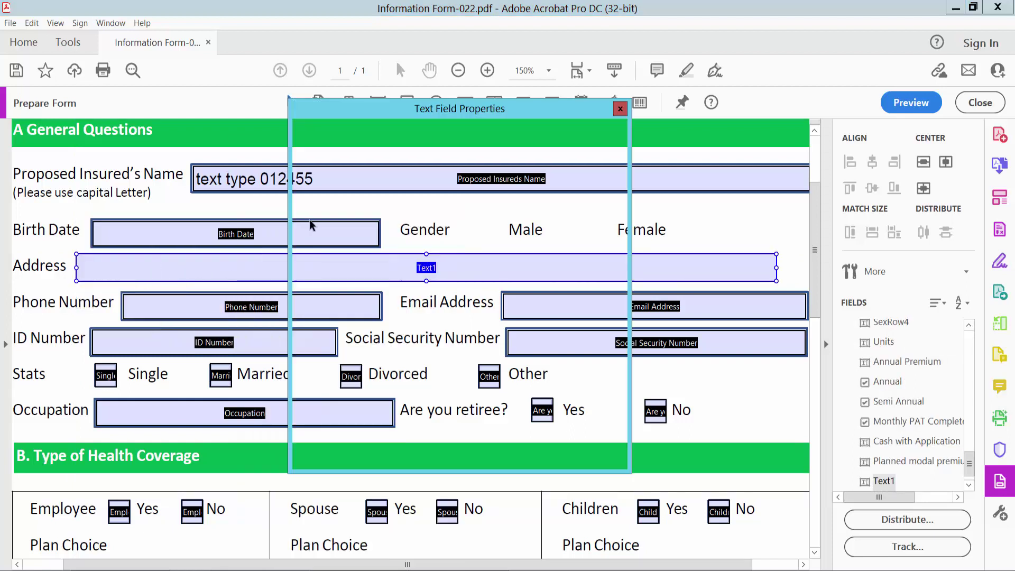
{"action": "left_click_drag", "start_coordinate": [356, 115], "coordinate": [540, 129]}
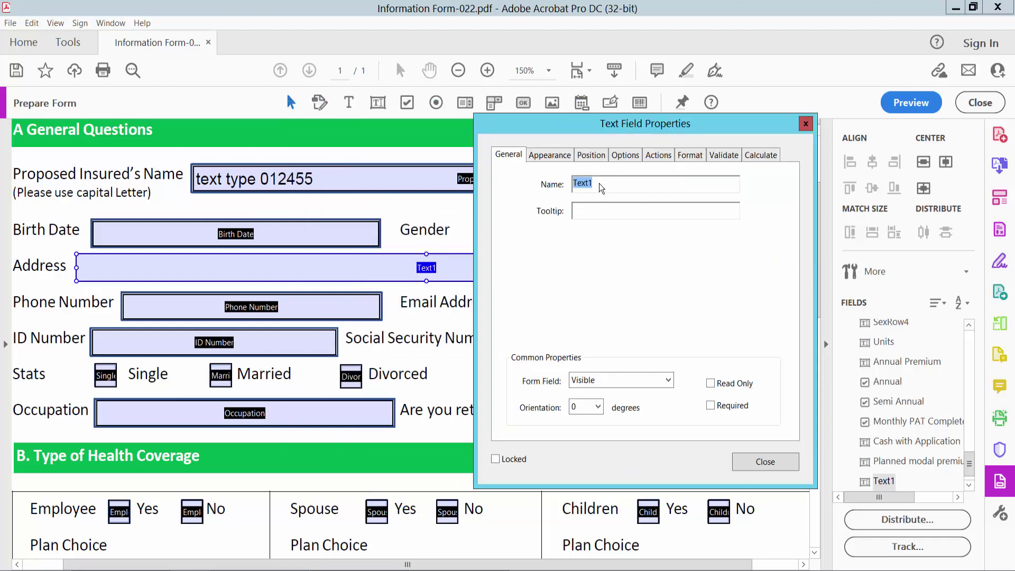
{"action": "left_click", "coordinate": [603, 210]}
{"action": "left_click", "coordinate": [667, 381]}
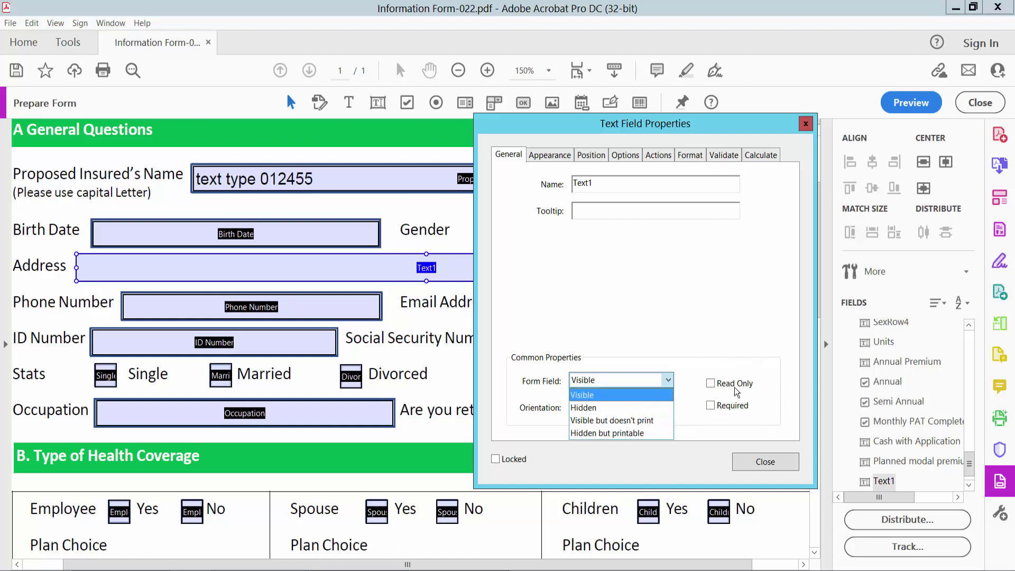
{"action": "left_click", "coordinate": [687, 379]}
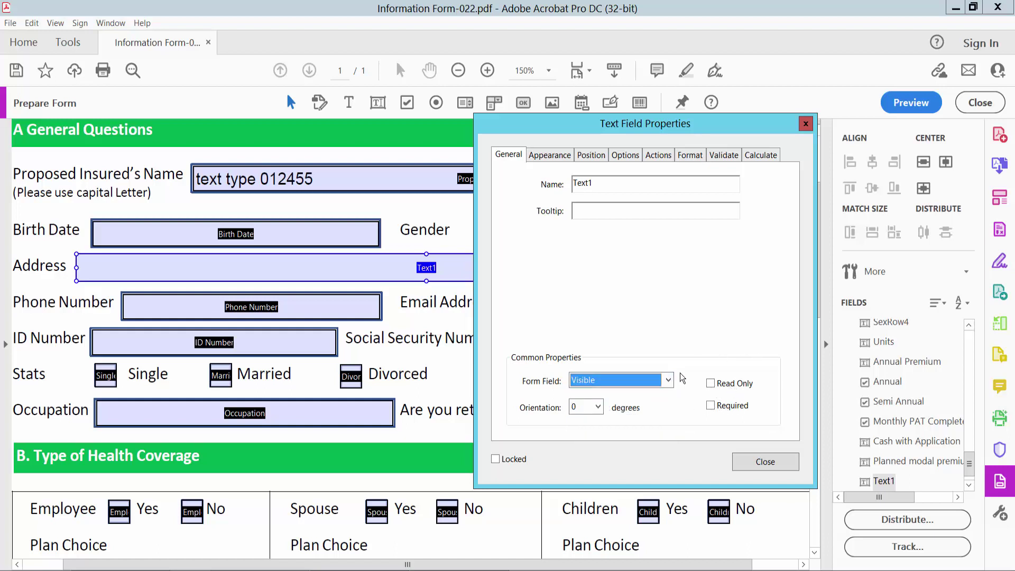
Give Text1 a blue, Medium, Solid border with a white fill.
{"action": "left_click", "coordinate": [550, 158]}
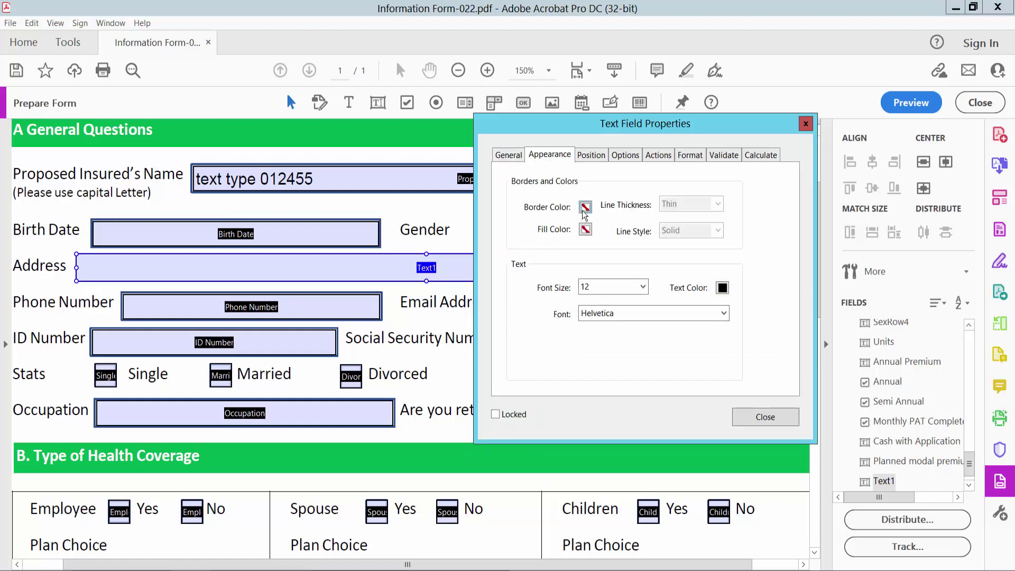
{"action": "left_click", "coordinate": [585, 207]}
{"action": "left_click", "coordinate": [630, 238]}
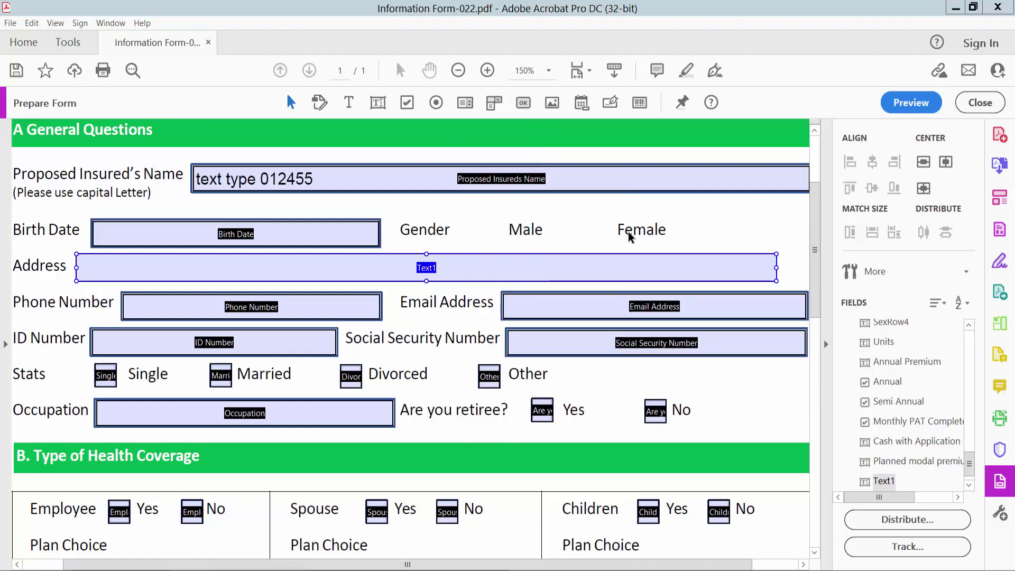
{"action": "left_click", "coordinate": [717, 205]}
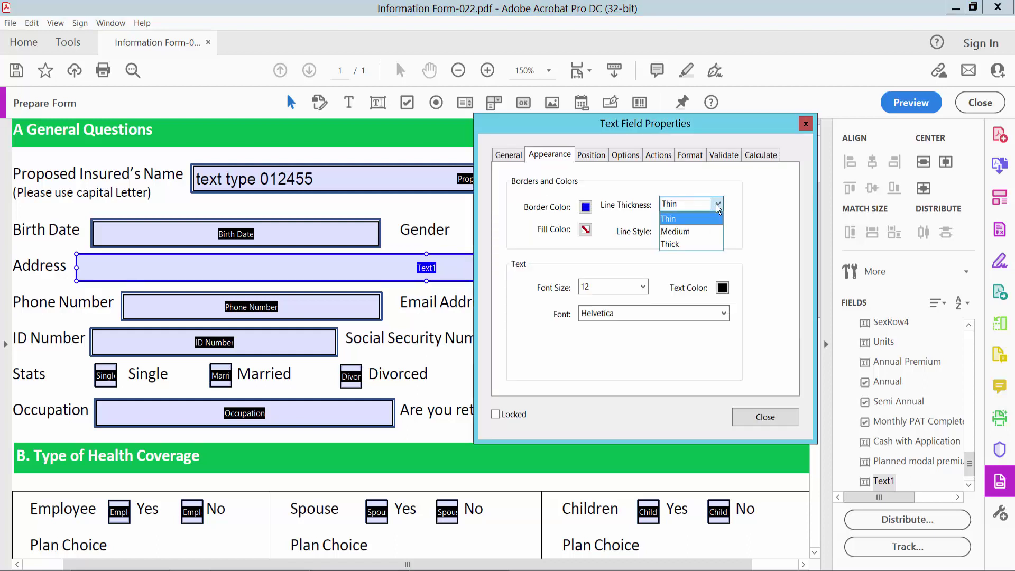
{"action": "left_click", "coordinate": [686, 232]}
{"action": "left_click", "coordinate": [585, 228]}
{"action": "left_click", "coordinate": [642, 279]}
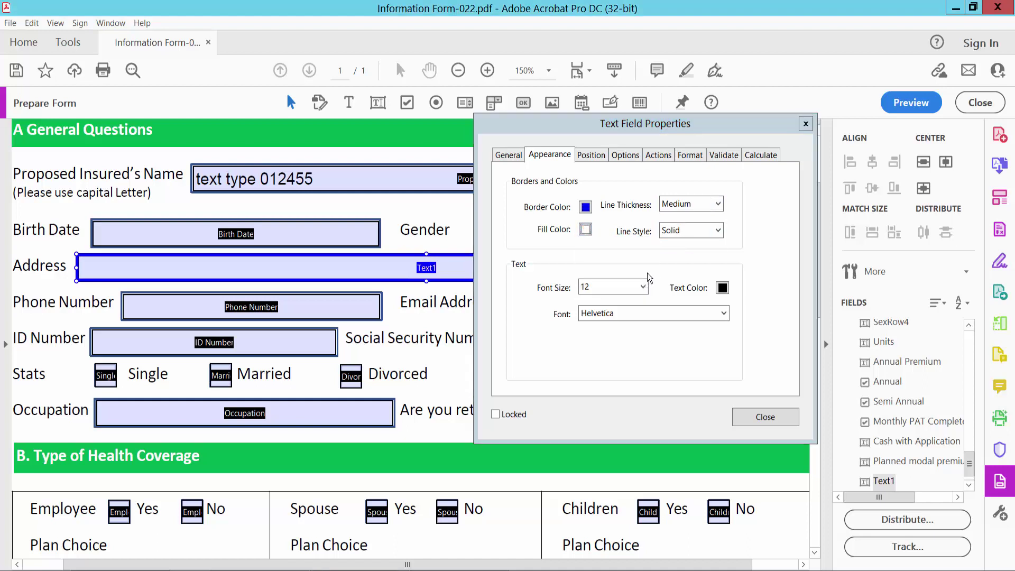
{"action": "left_click", "coordinate": [719, 231]}
{"action": "left_click", "coordinate": [720, 233]}
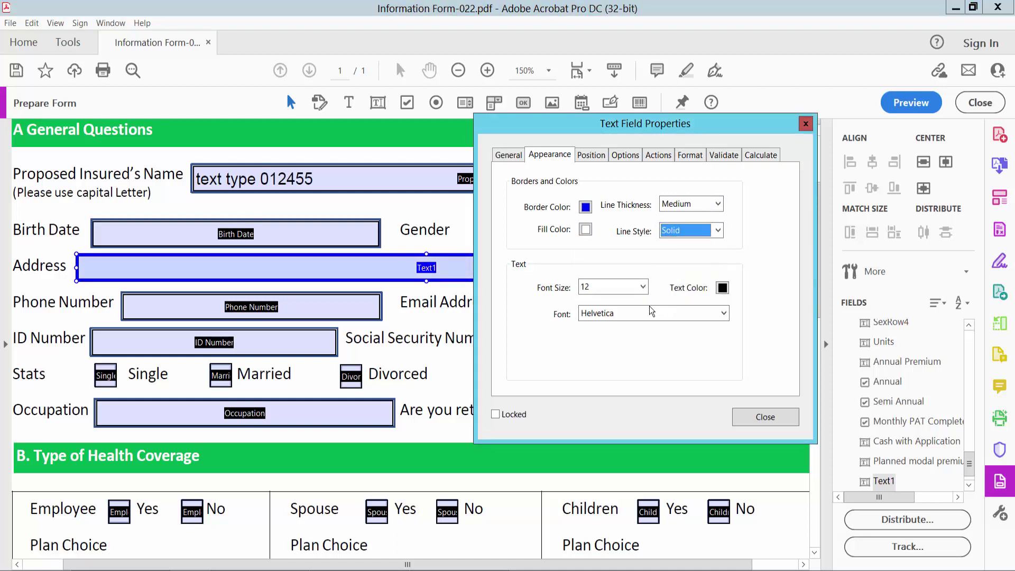
Set Text1's font size to Auto with black text colour.
{"action": "left_click", "coordinate": [643, 287]}
{"action": "left_click", "coordinate": [588, 302]}
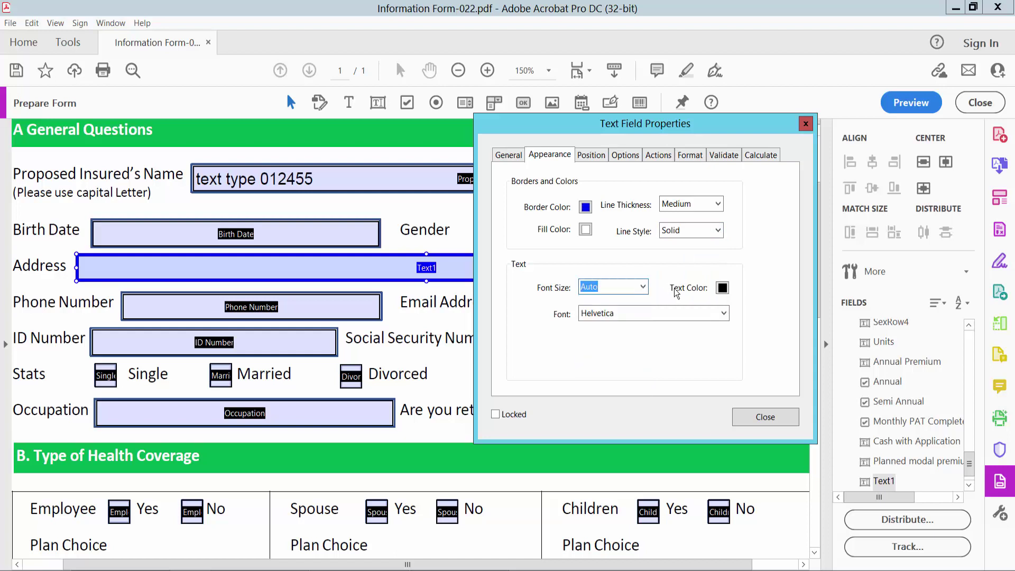
{"action": "left_click", "coordinate": [722, 288]}
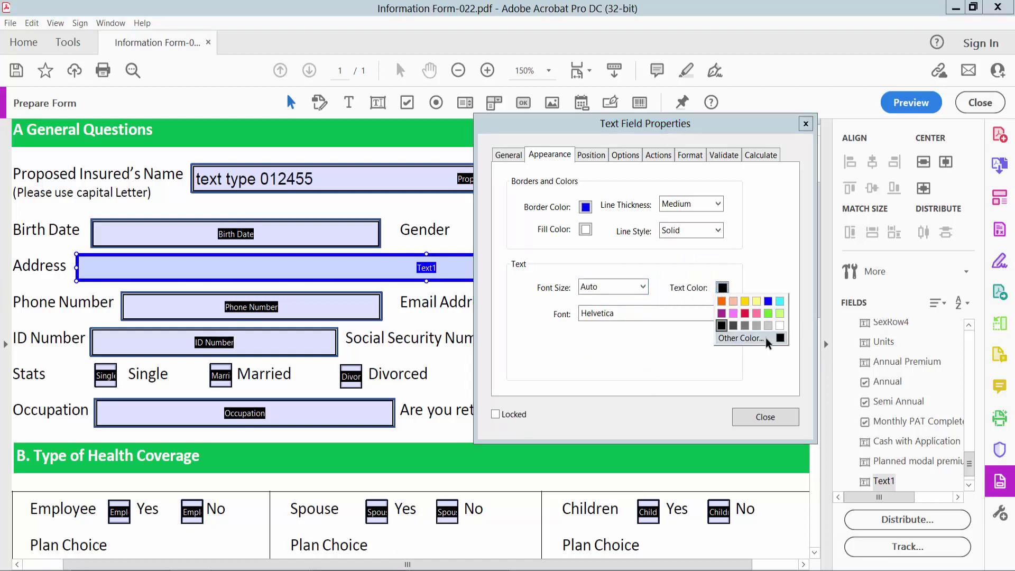
{"action": "left_click", "coordinate": [591, 328]}
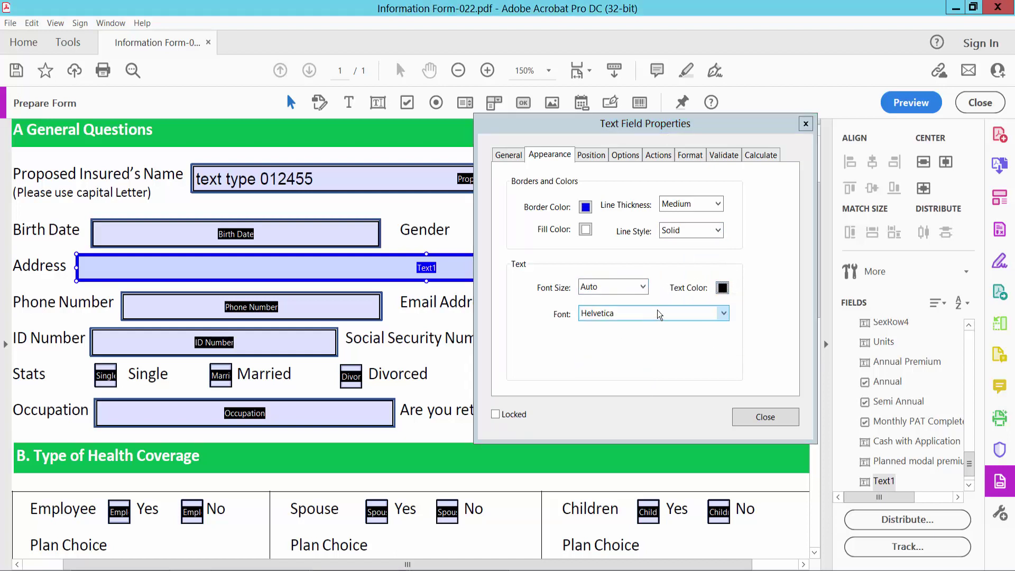
{"action": "left_click", "coordinate": [659, 314]}
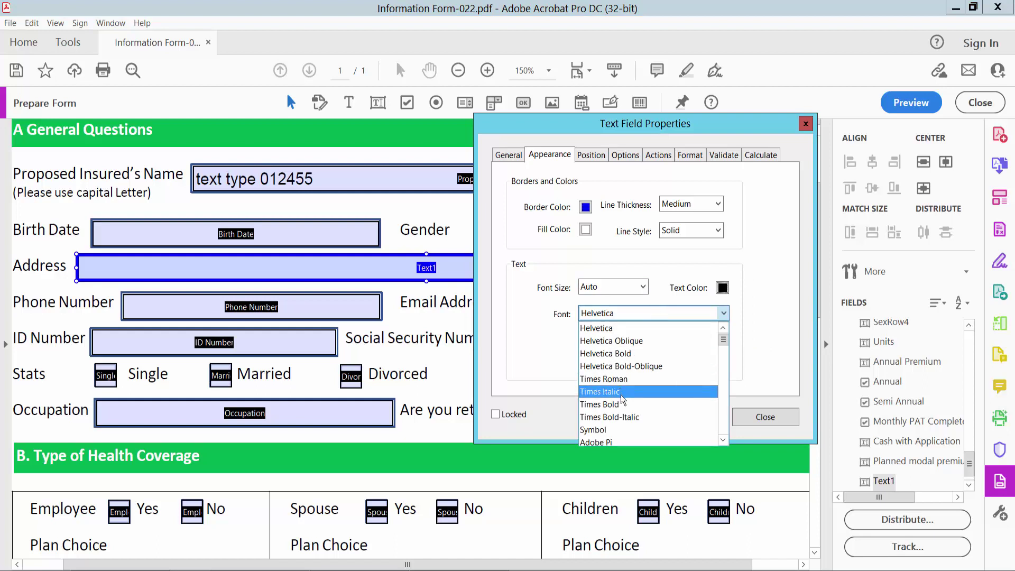
Set the Address font to Times Bold-Italic and test it in Preview with 'typetext heer'.
{"action": "left_click", "coordinate": [631, 418]}
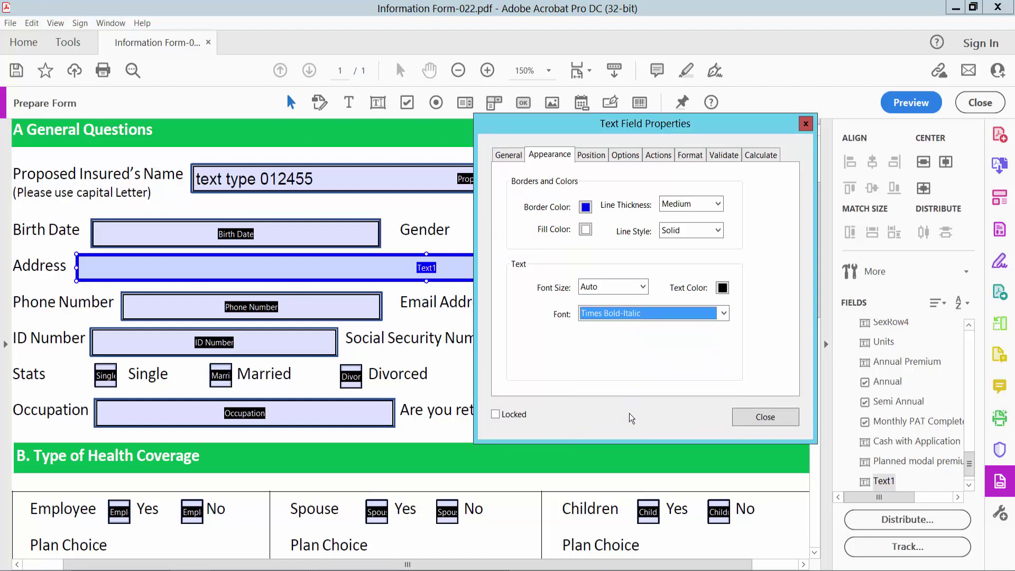
{"action": "left_click", "coordinate": [753, 421]}
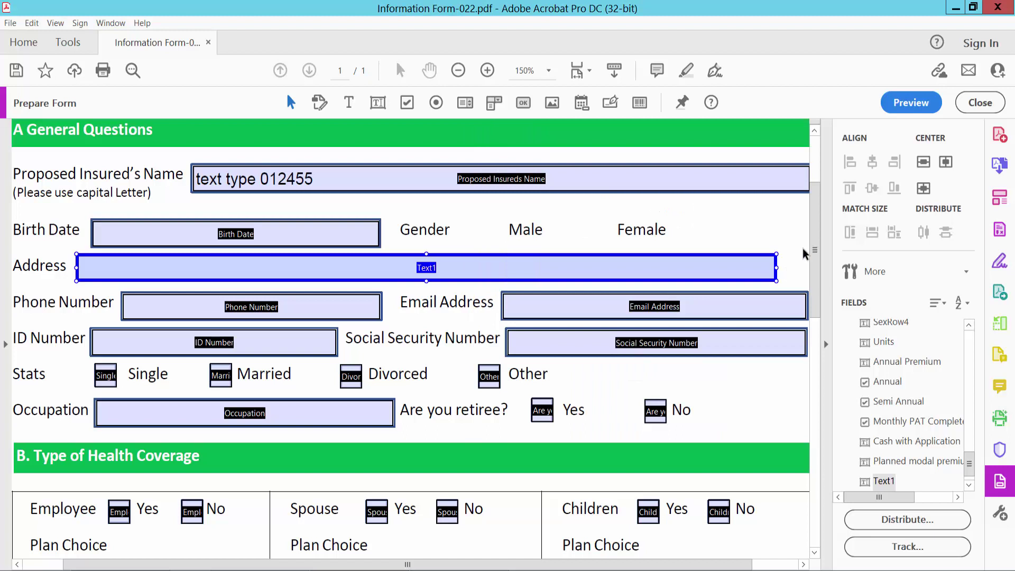
{"action": "left_click", "coordinate": [906, 104]}
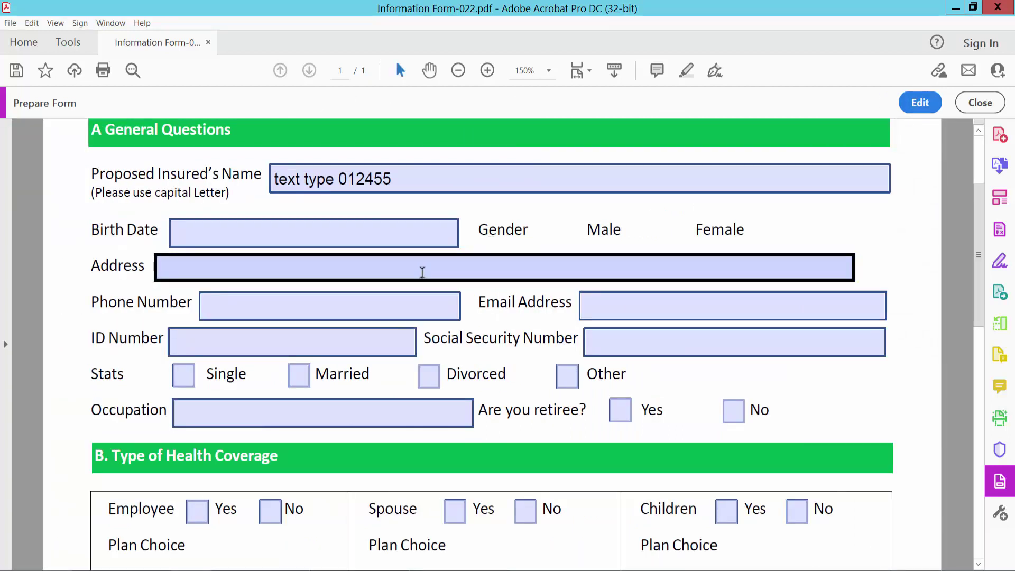
{"action": "left_click", "coordinate": [423, 272]}
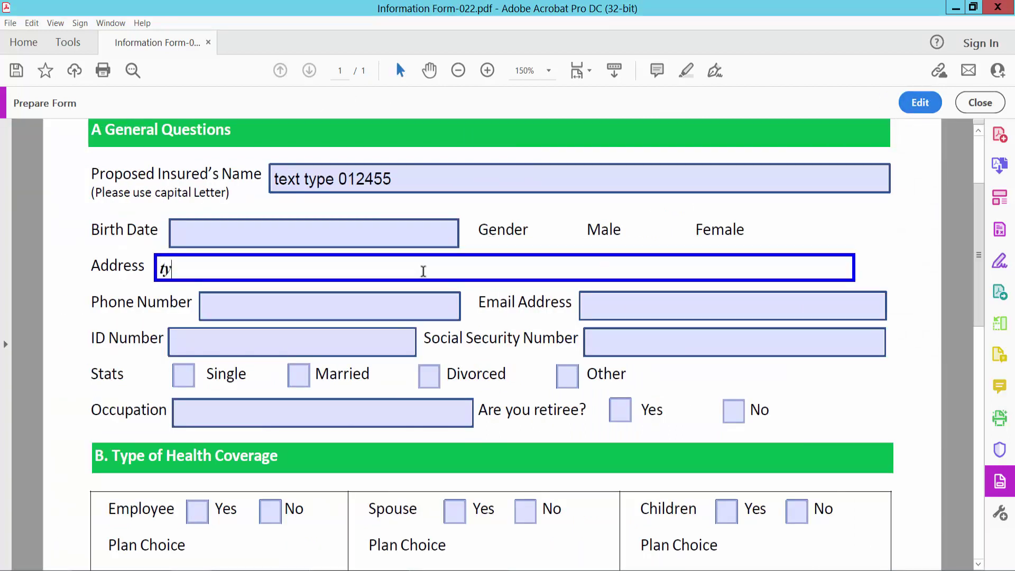
{"action": "type", "text": "typetext heere"}
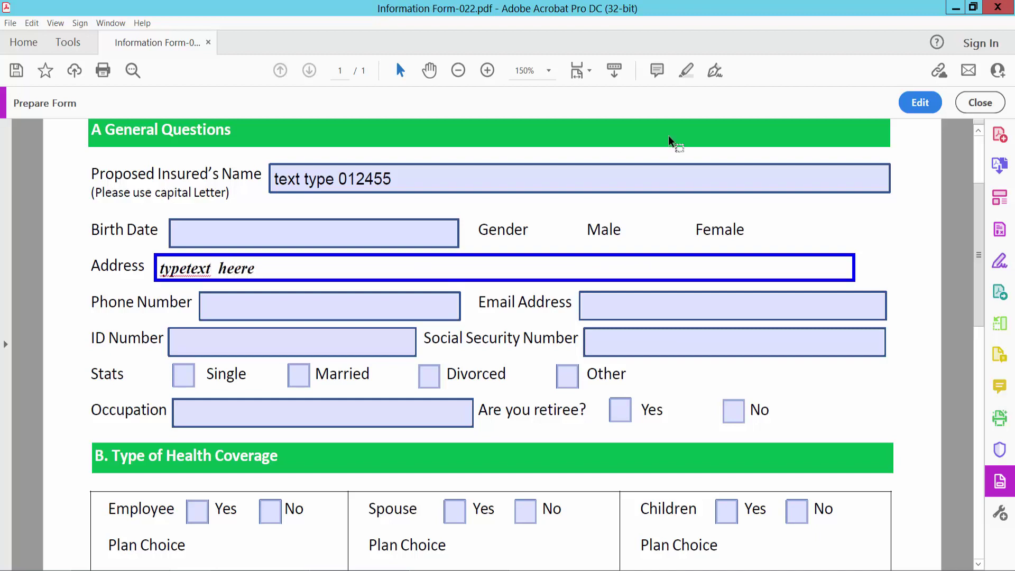
{"action": "left_click", "coordinate": [920, 103]}
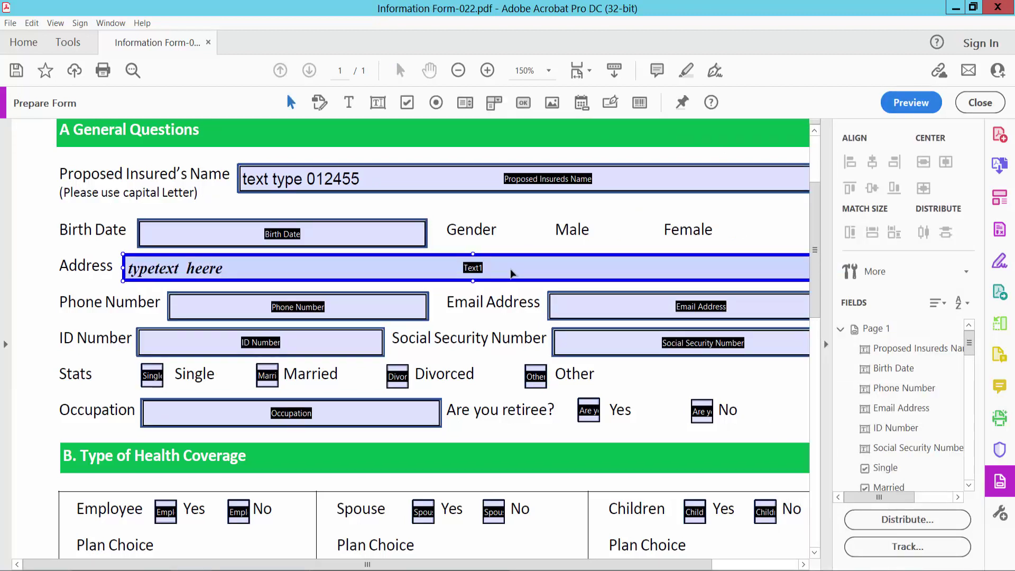
Center the Address field's text, leaving Multi-line and character limit unchecked.
{"action": "right_click", "coordinate": [510, 273]}
{"action": "left_click", "coordinate": [550, 217]}
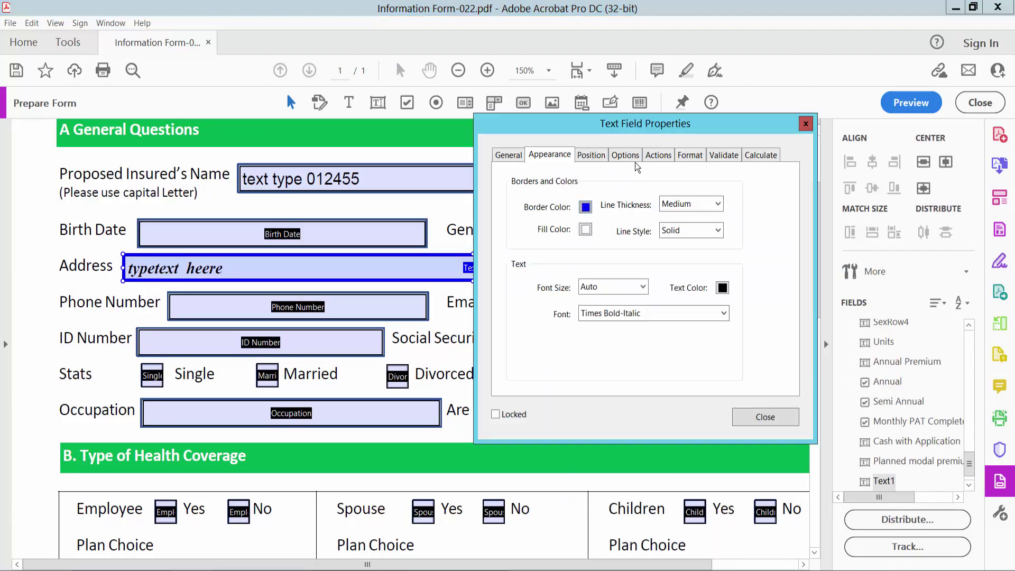
{"action": "left_click", "coordinate": [629, 156]}
{"action": "left_click", "coordinate": [603, 184]}
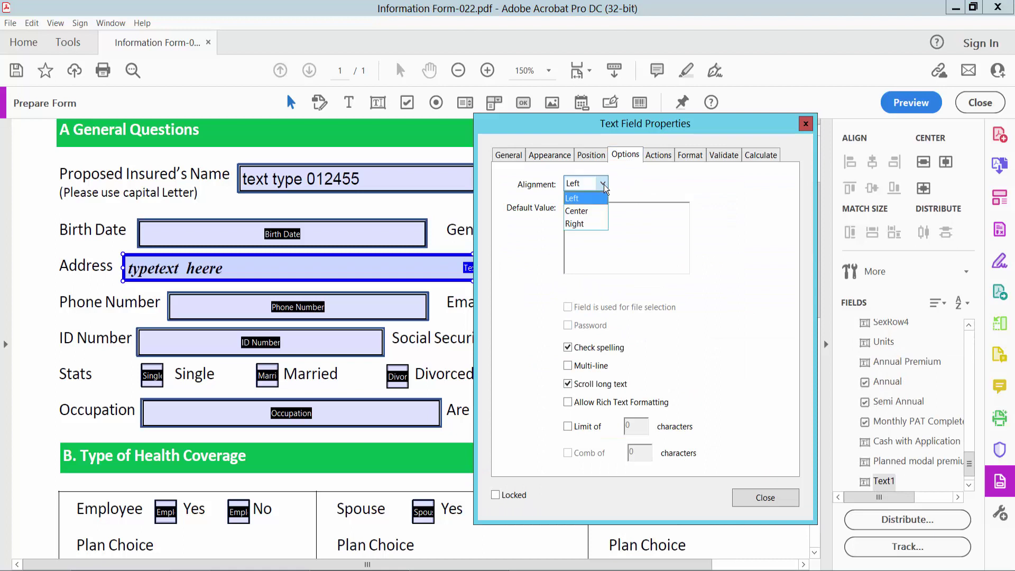
{"action": "left_click", "coordinate": [593, 211]}
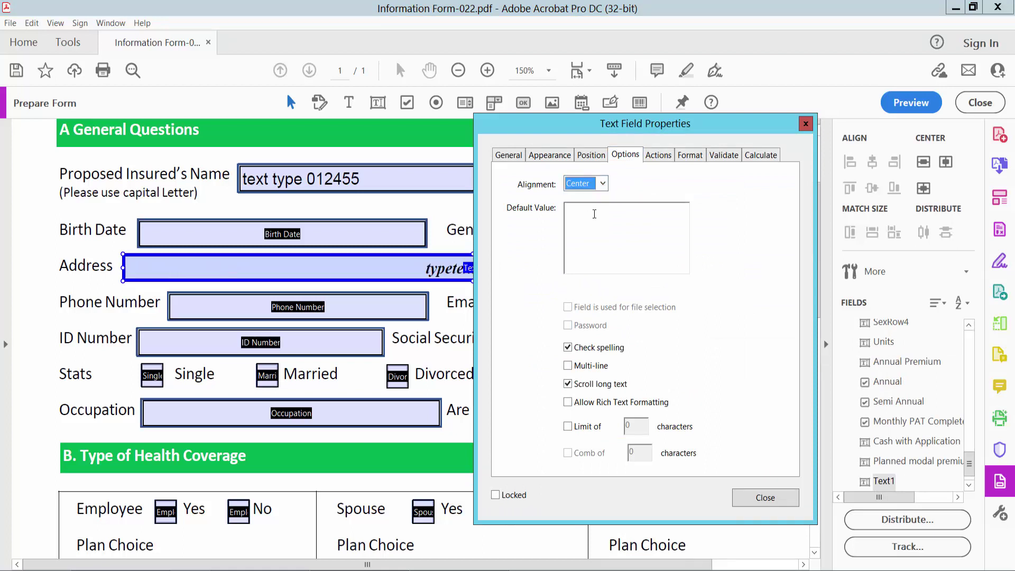
{"action": "left_click", "coordinate": [568, 365]}
{"action": "left_click", "coordinate": [568, 365]}
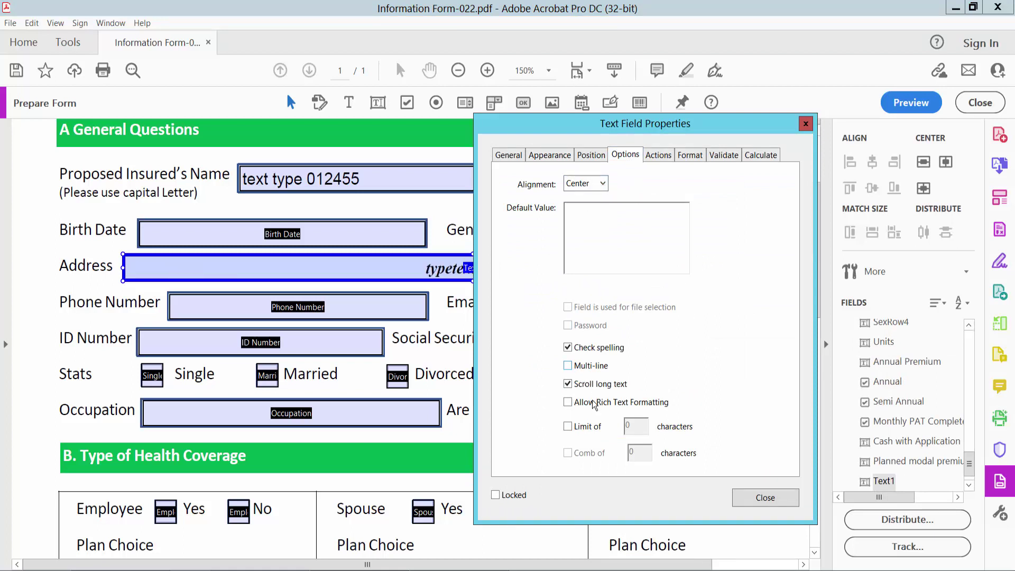
{"action": "left_click", "coordinate": [567, 427]}
{"action": "left_click", "coordinate": [567, 426]}
{"action": "left_click", "coordinate": [776, 498]}
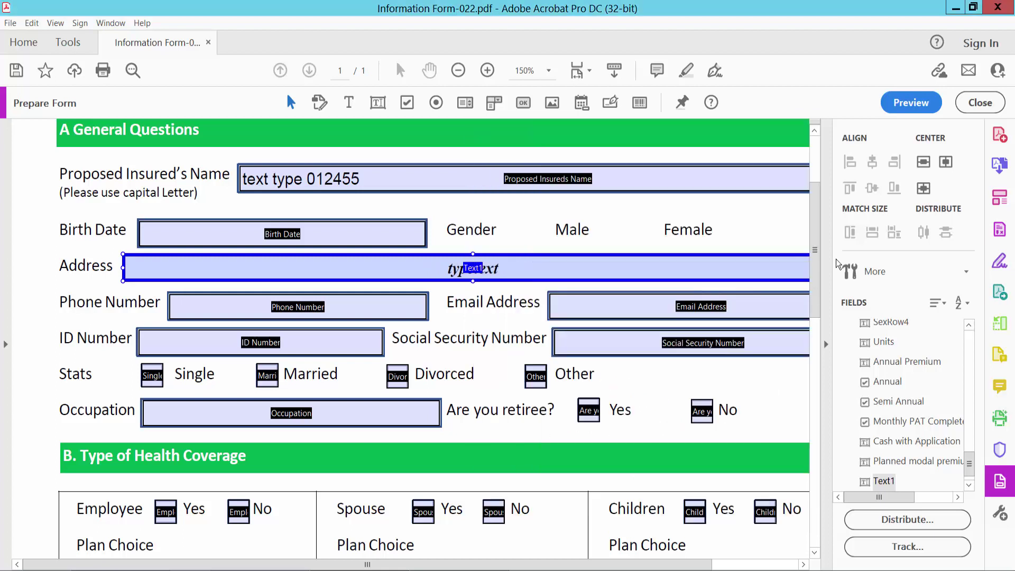
Preview the form again and place the cursor in the Phone Number field.
{"action": "left_click", "coordinate": [911, 102]}
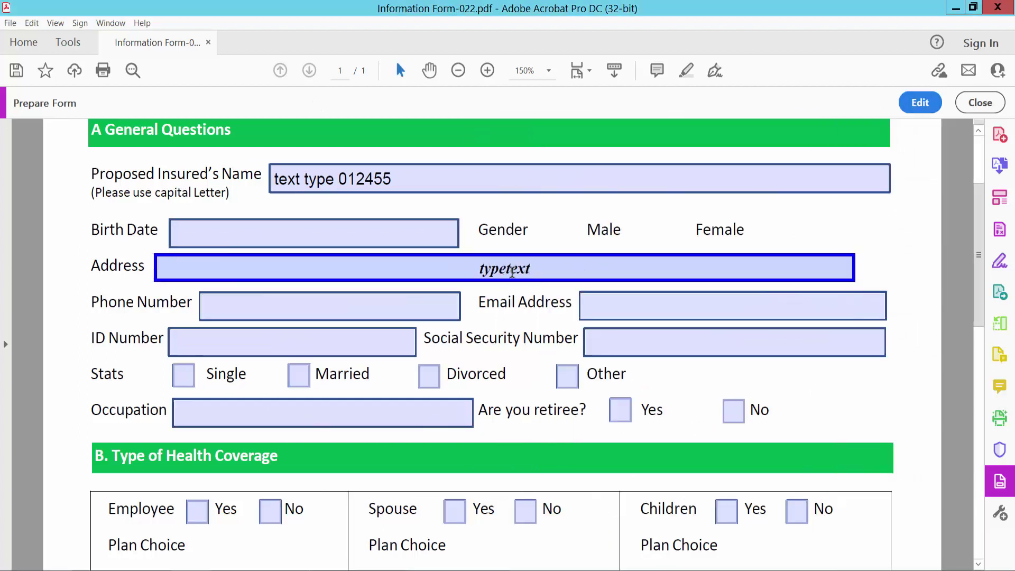
{"action": "scroll", "coordinate": [549, 262], "scroll_direction": "down", "scroll_amount": 2}
{"action": "left_click", "coordinate": [358, 255]}
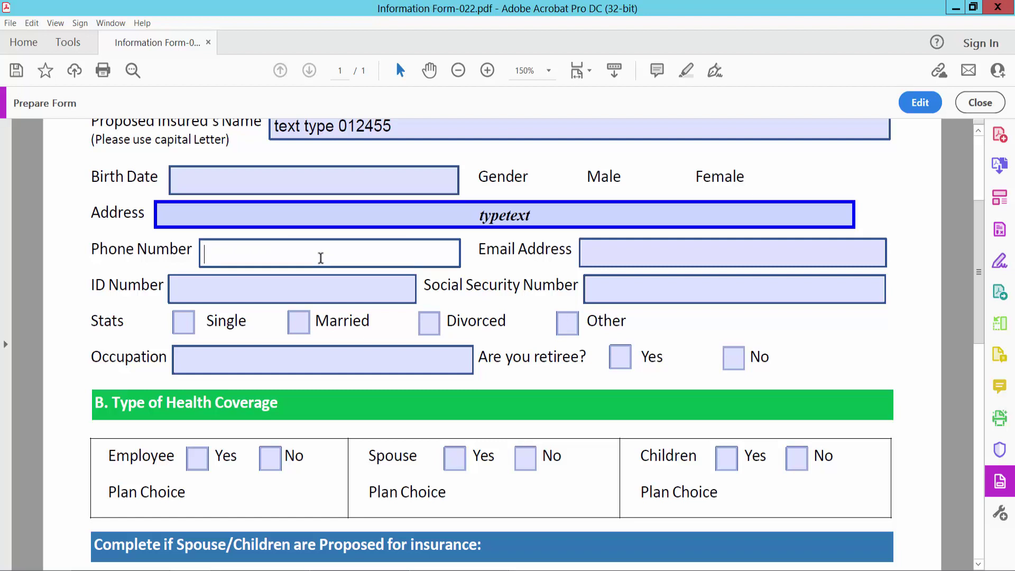
Format the Phone Number field as a Number with 0 decimal places.
{"action": "left_click", "coordinate": [917, 109]}
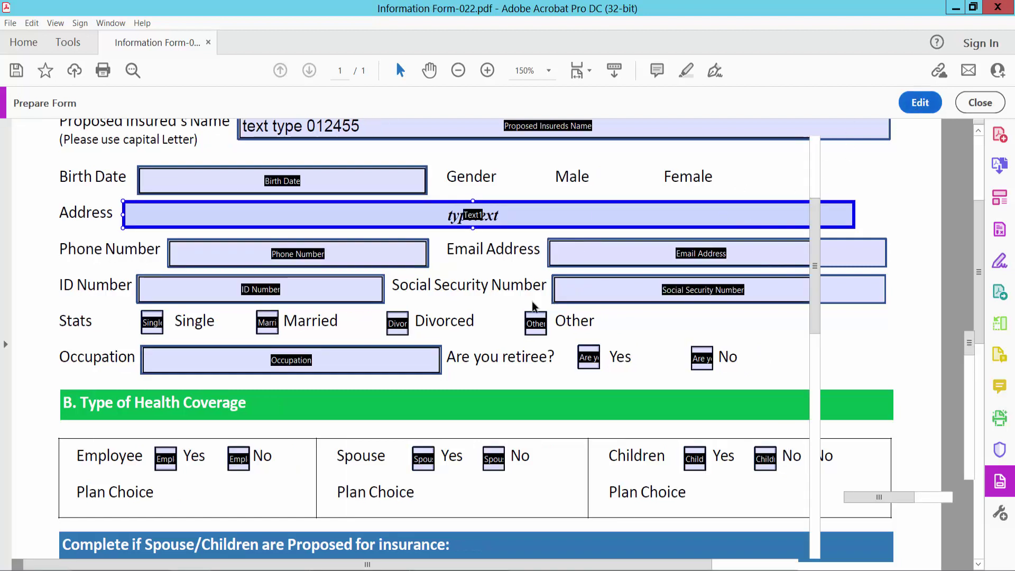
{"action": "right_click", "coordinate": [345, 261]}
{"action": "left_click", "coordinate": [381, 218]}
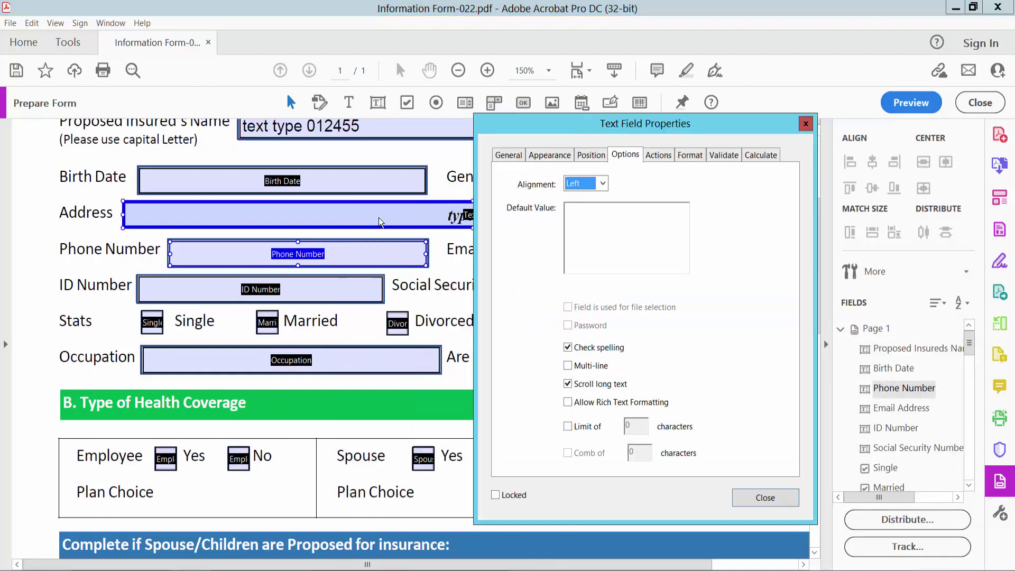
{"action": "left_click", "coordinate": [689, 156]}
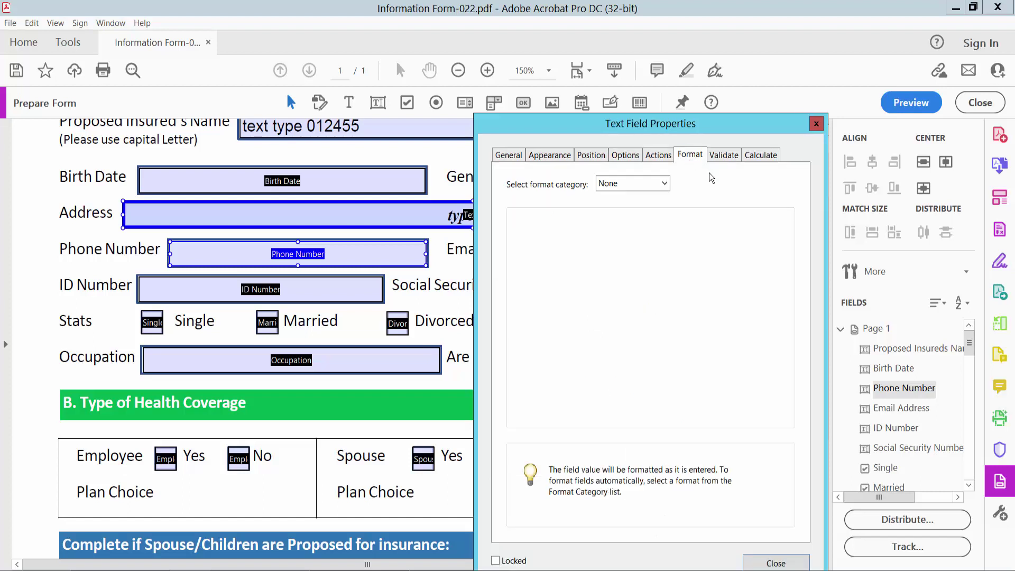
{"action": "left_click", "coordinate": [667, 185]}
{"action": "left_click", "coordinate": [613, 209]}
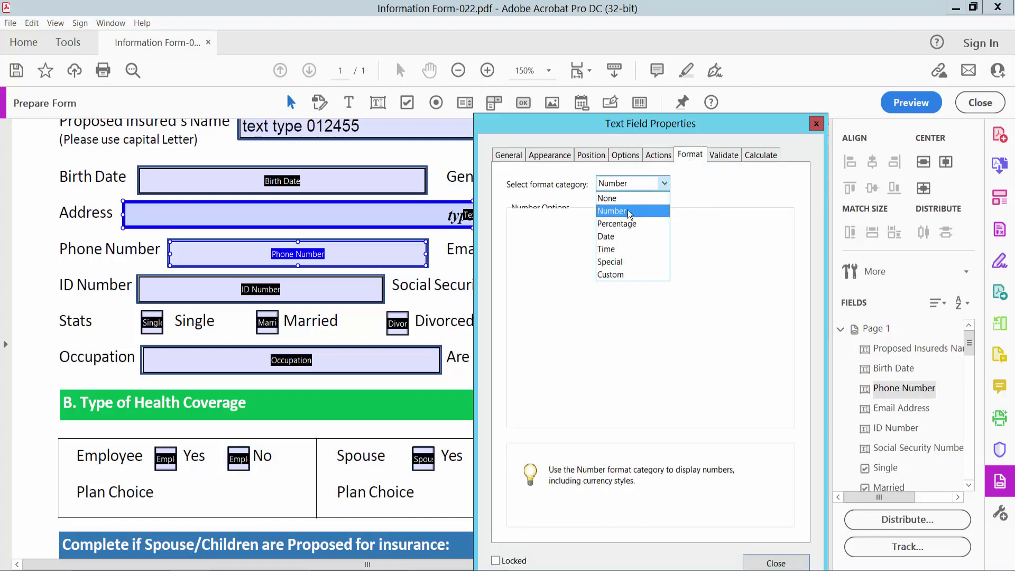
{"action": "left_click", "coordinate": [630, 237]}
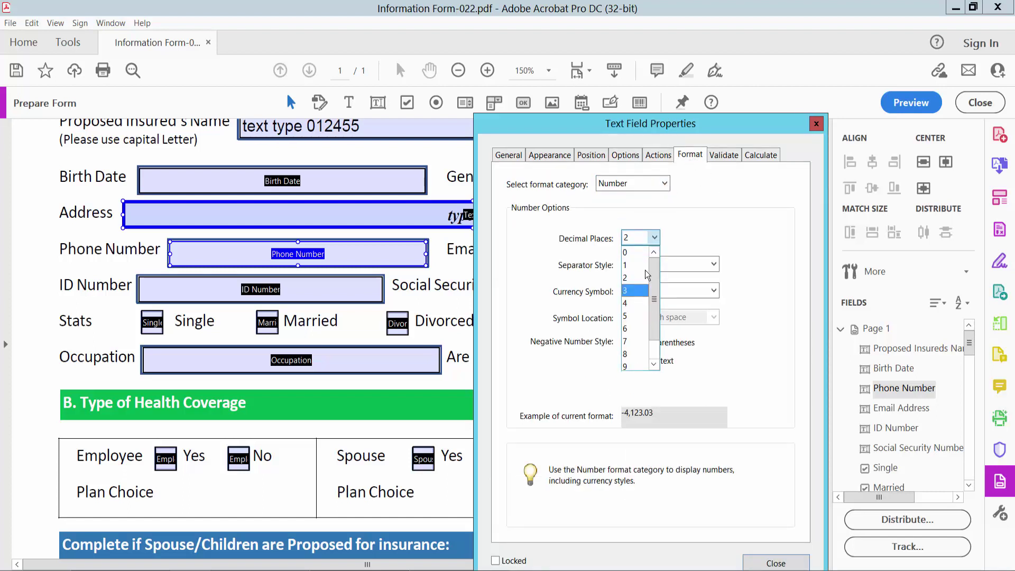
{"action": "left_click", "coordinate": [630, 253]}
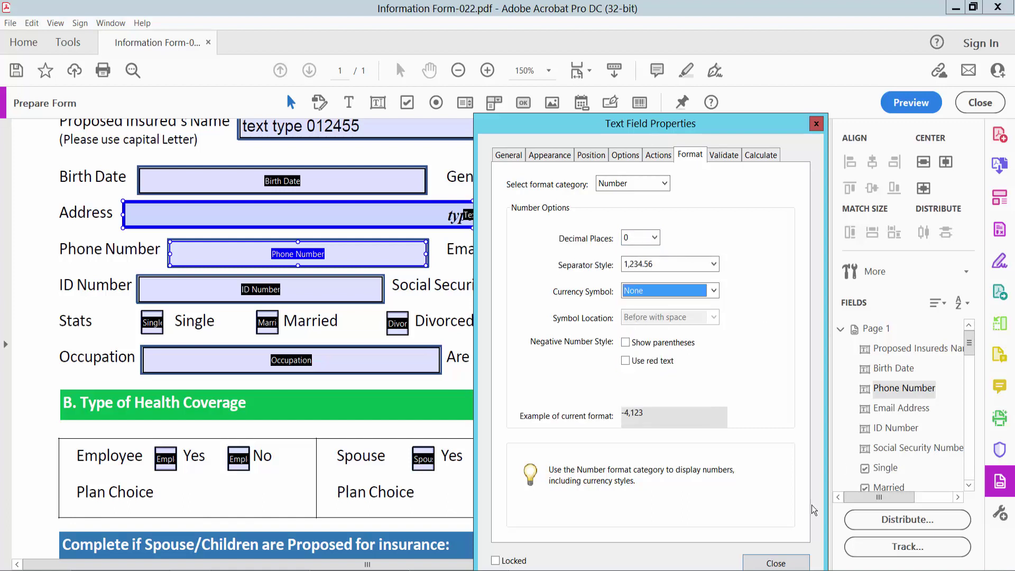
{"action": "left_click", "coordinate": [789, 565]}
In Preview, enter 1457 into the Phone Number field.
{"action": "left_click", "coordinate": [911, 103]}
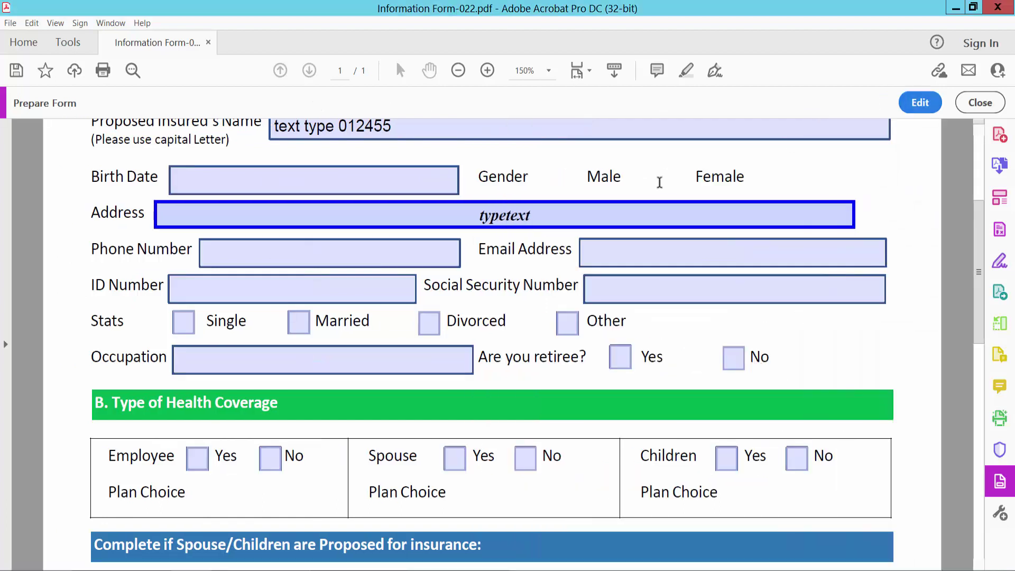
{"action": "left_click", "coordinate": [332, 255]}
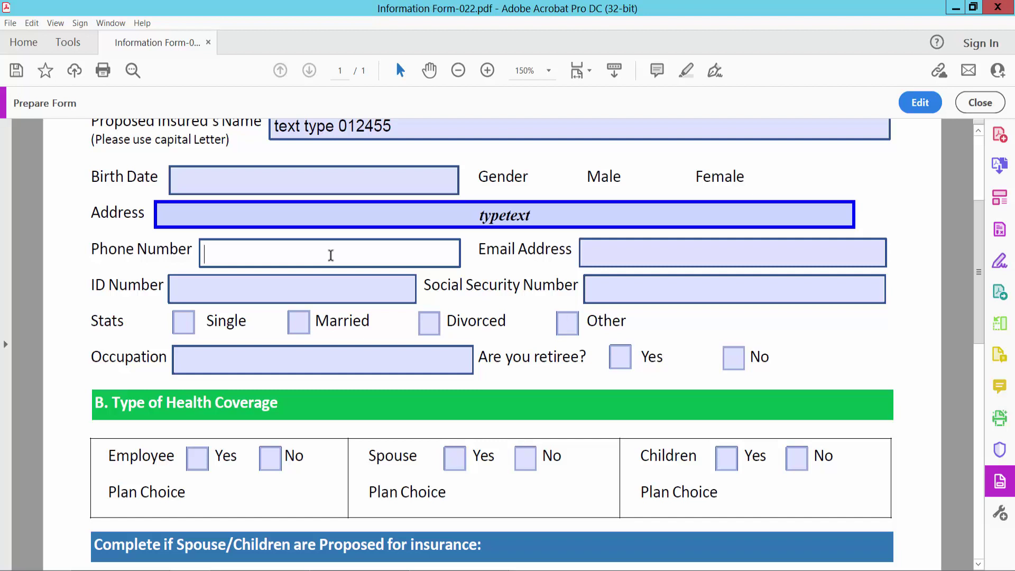
{"action": "type", "text": "1457"}
Back in editing, drag a Digital Signature field box under the Signature: label.
{"action": "left_click", "coordinate": [919, 102]}
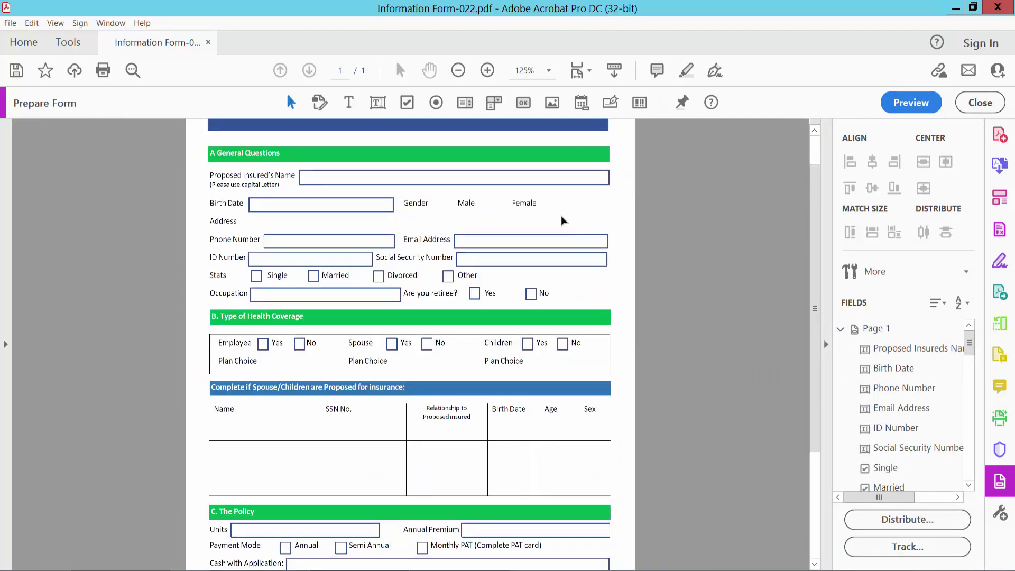
{"action": "scroll", "coordinate": [561, 226], "scroll_direction": "down", "scroll_amount": 3}
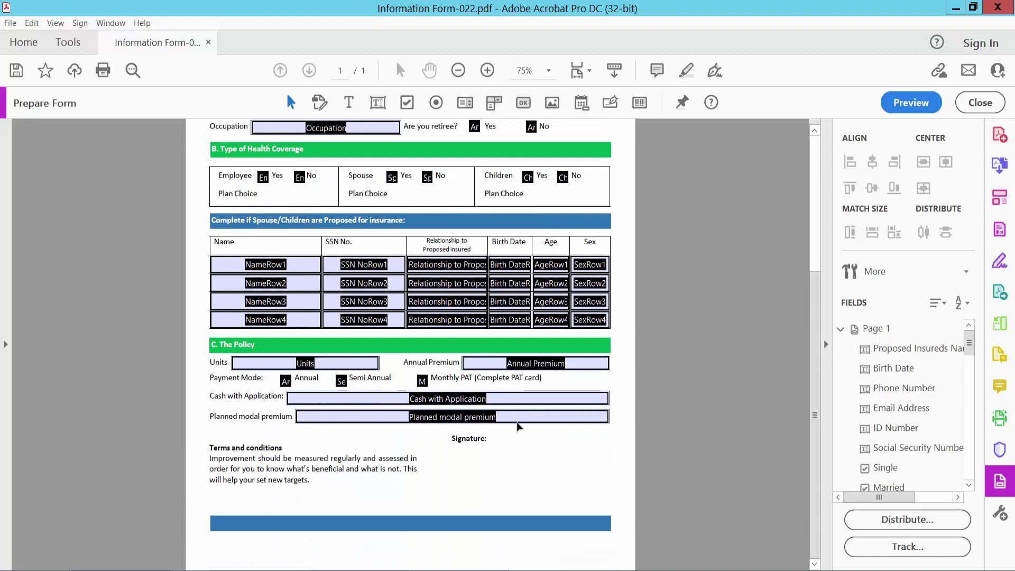
{"action": "scroll", "coordinate": [487, 446], "scroll_direction": "up", "scroll_amount": 2}
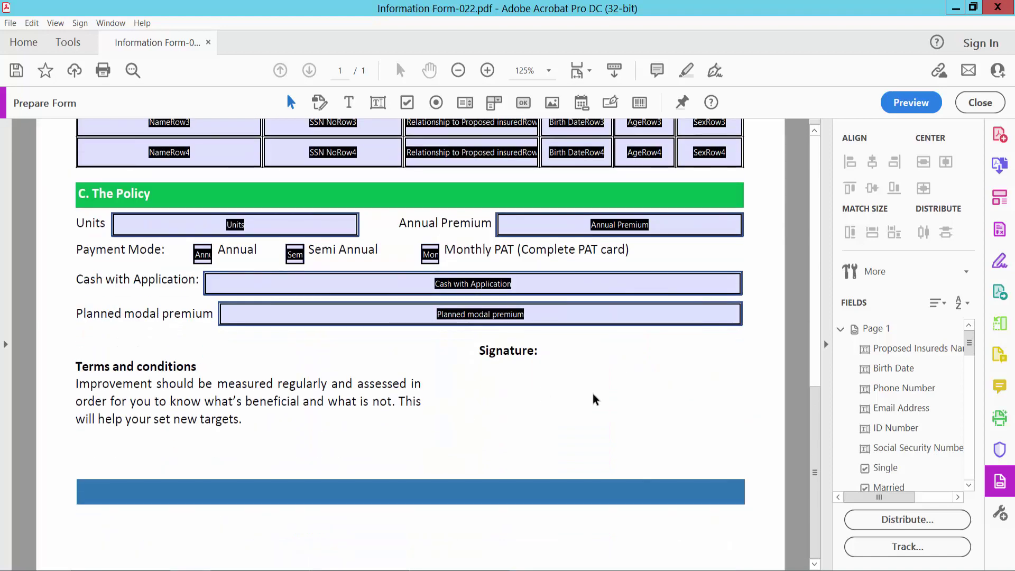
{"action": "left_click", "coordinate": [611, 104]}
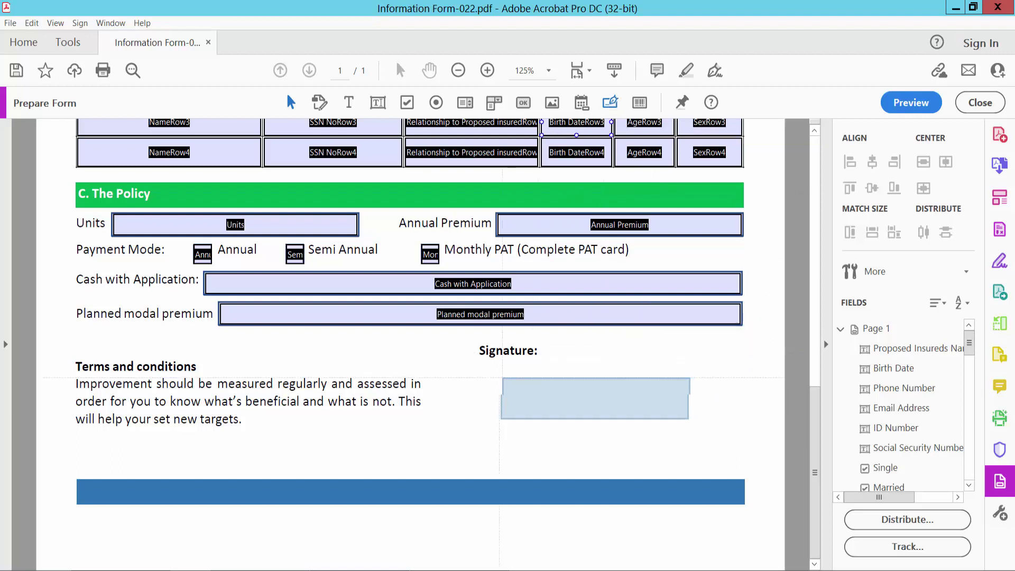
{"action": "mouse_move", "coordinate": [480, 362]}
{"action": "left_mouse_down"}
{"action": "mouse_move", "coordinate": [601, 431]}
{"action": "mouse_move", "coordinate": [689, 454]}
{"action": "left_mouse_up"}
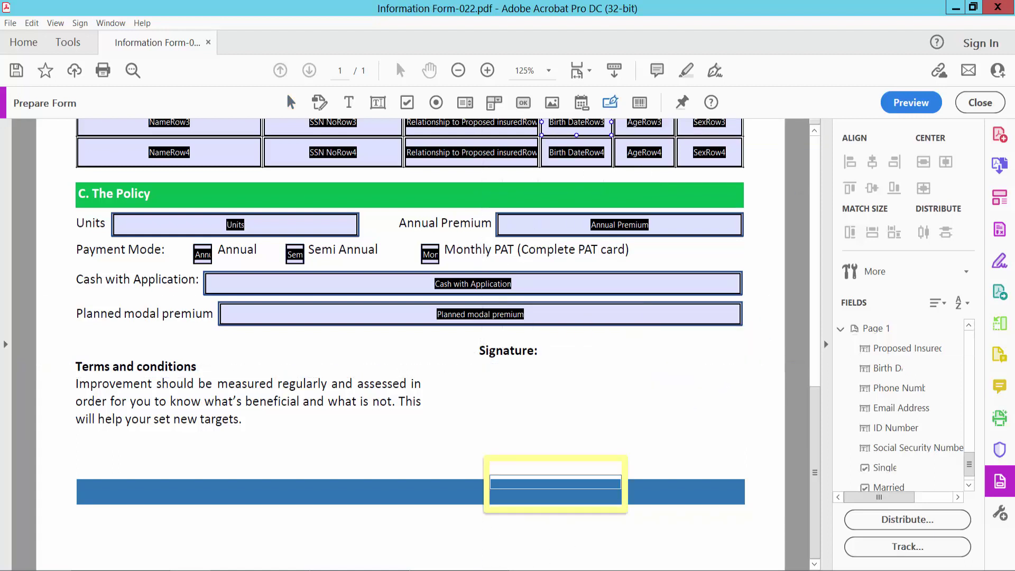
Give the Signature2 field a red border with Thick line thickness.
{"action": "right_click", "coordinate": [641, 383]}
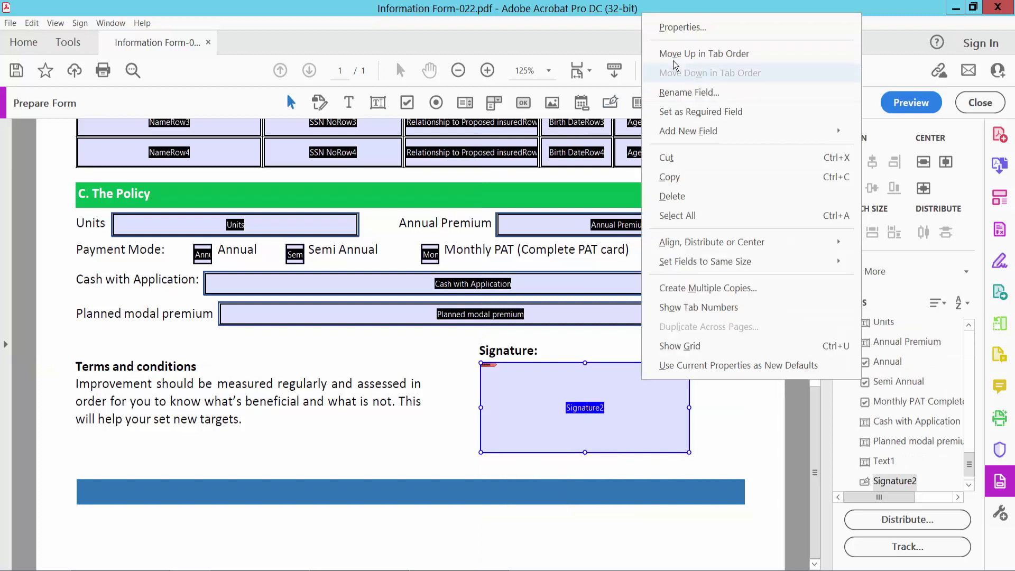
{"action": "left_click", "coordinate": [681, 34]}
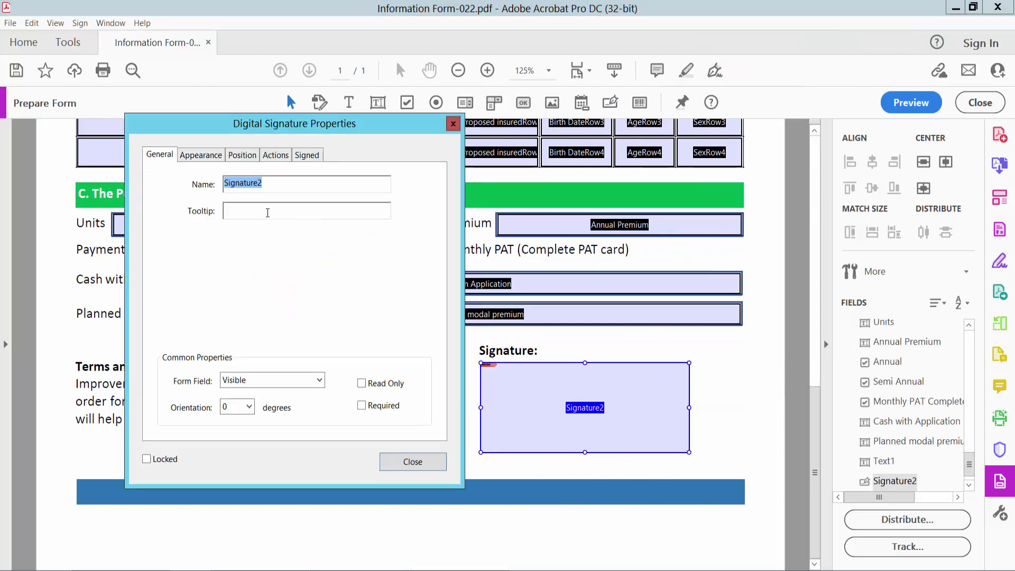
{"action": "left_click", "coordinate": [200, 154]}
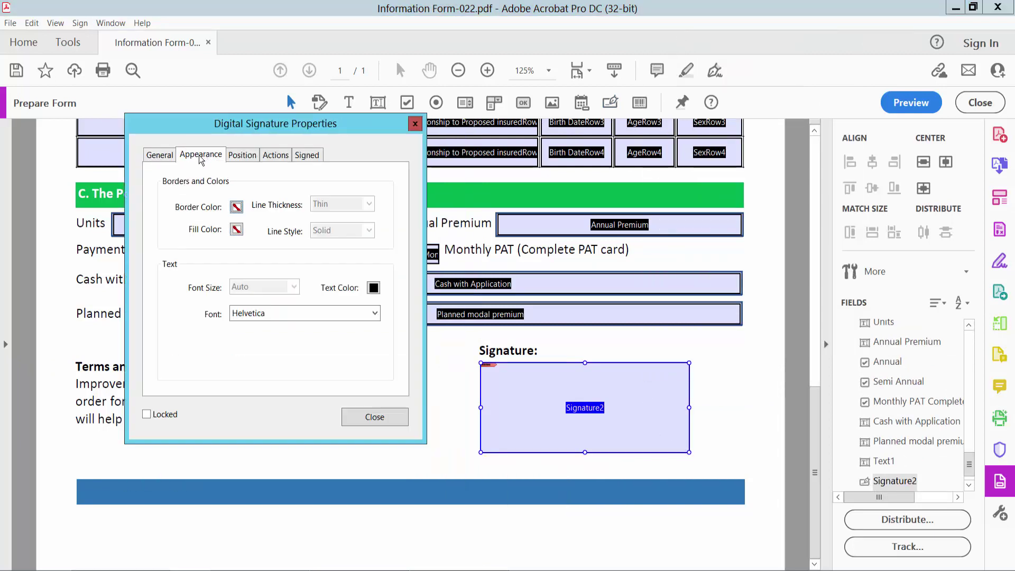
{"action": "left_click", "coordinate": [234, 207]}
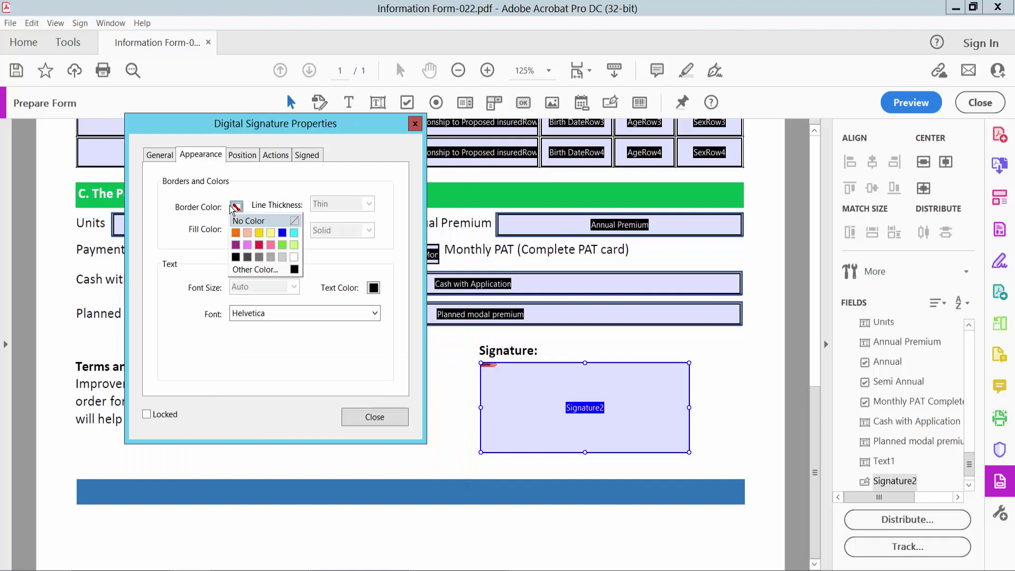
{"action": "left_click", "coordinate": [259, 244]}
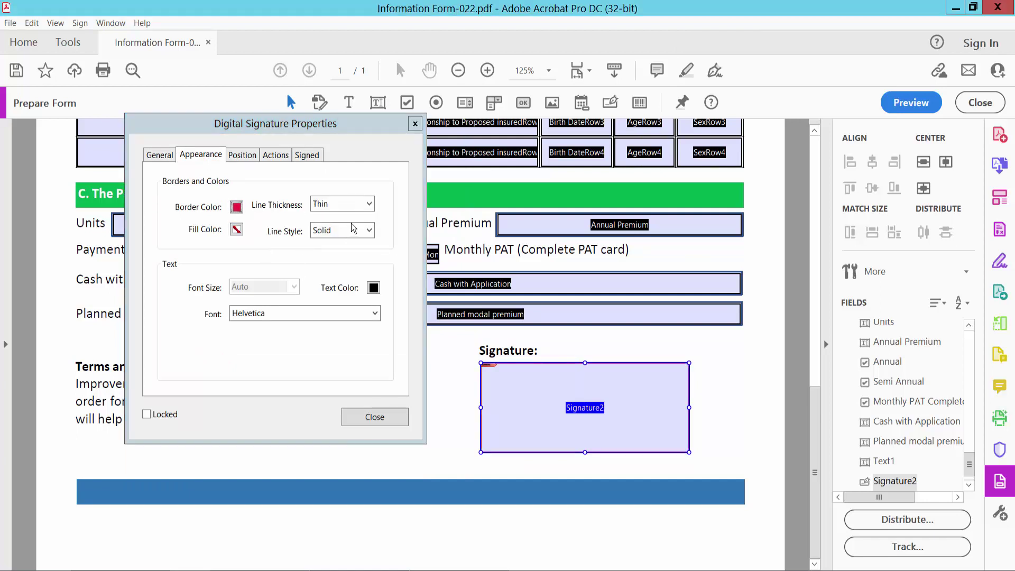
{"action": "left_click", "coordinate": [365, 204]}
{"action": "left_click", "coordinate": [335, 243]}
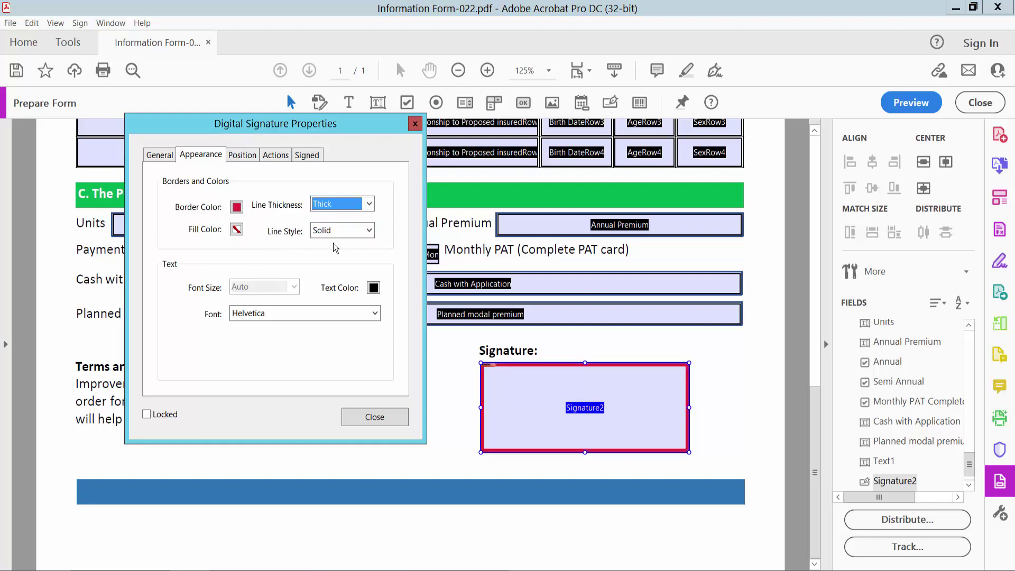
Fill Signature2 with white, adjust its text colour, and preview the finished form.
{"action": "left_click", "coordinate": [236, 229]}
{"action": "left_click", "coordinate": [294, 279]}
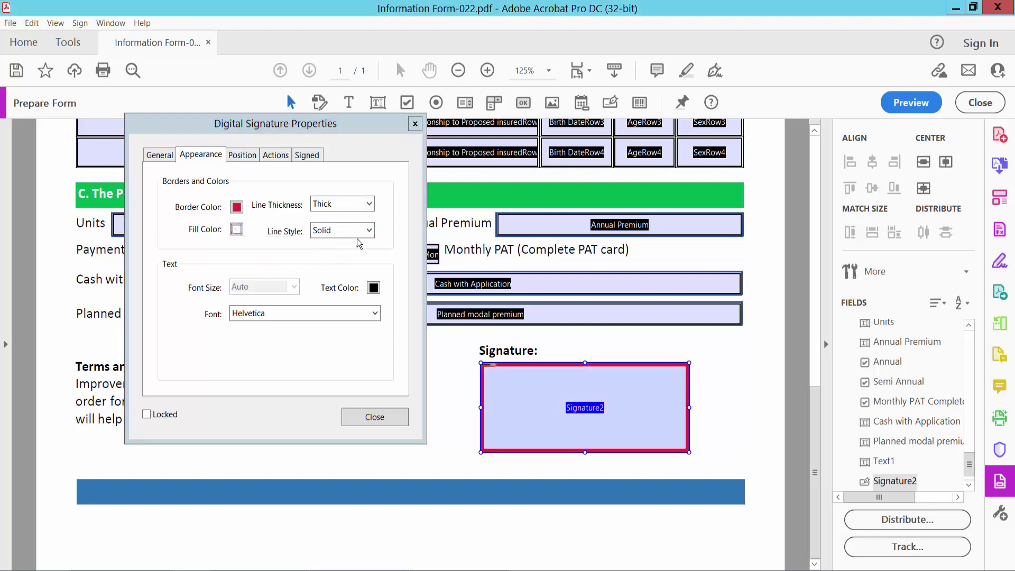
{"action": "left_click", "coordinate": [373, 288]}
{"action": "left_click", "coordinate": [375, 417]}
{"action": "left_click", "coordinate": [903, 105]}
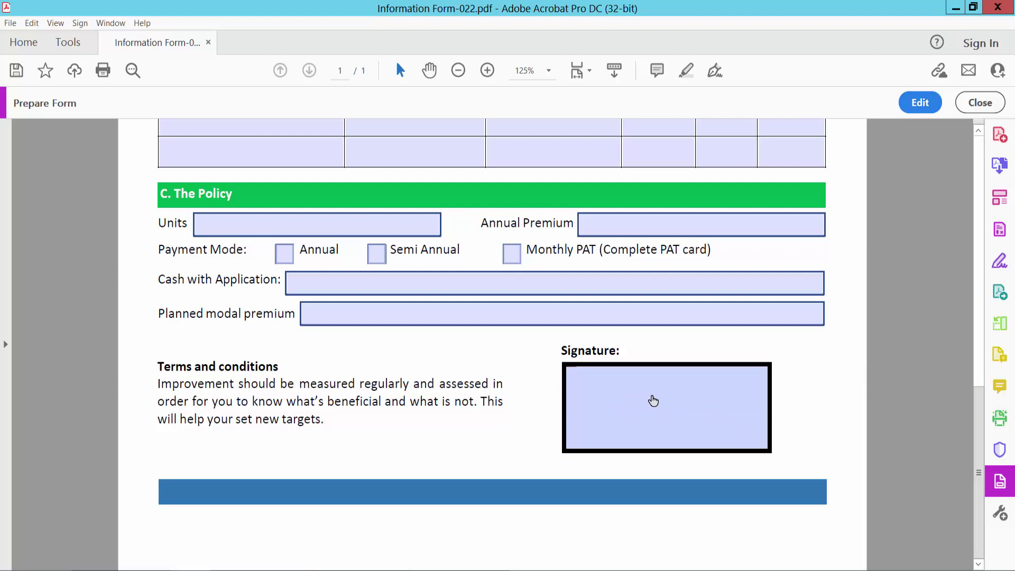
From the Signature field, begin creating a new self-signed digital ID stored in a file.
{"action": "left_click", "coordinate": [650, 433]}
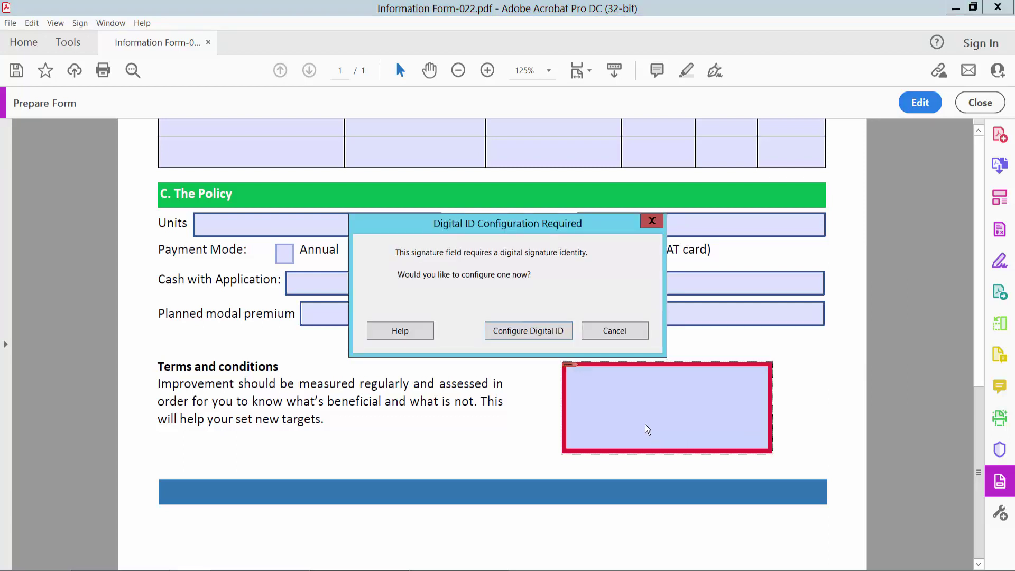
{"action": "left_click", "coordinate": [540, 331]}
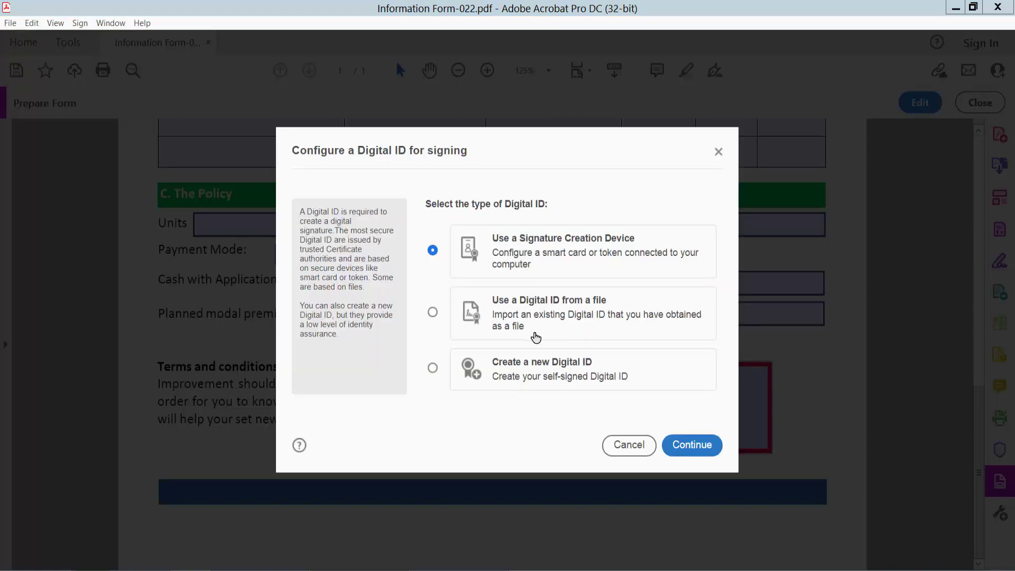
{"action": "left_click", "coordinate": [433, 368]}
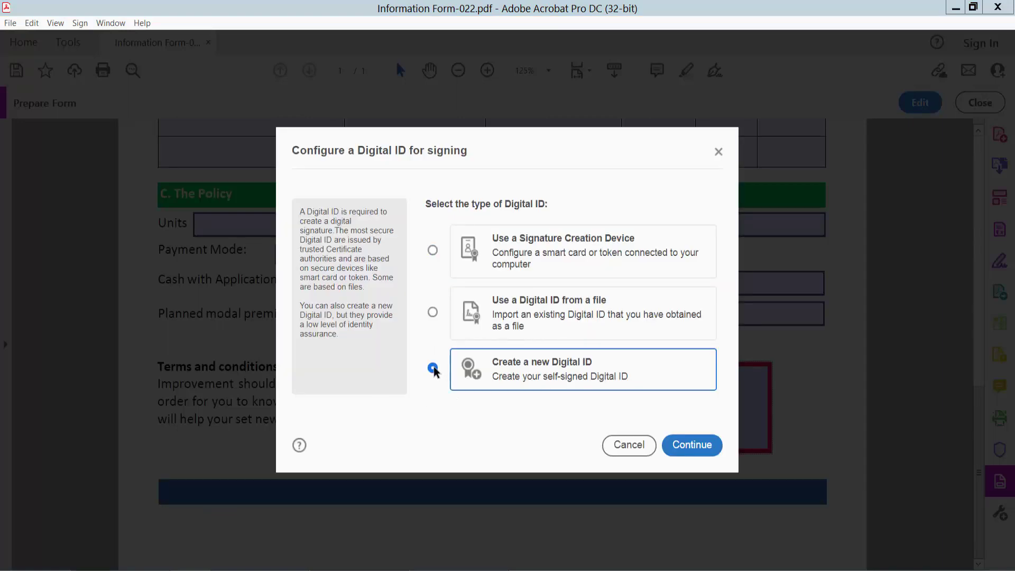
{"action": "left_click", "coordinate": [692, 444]}
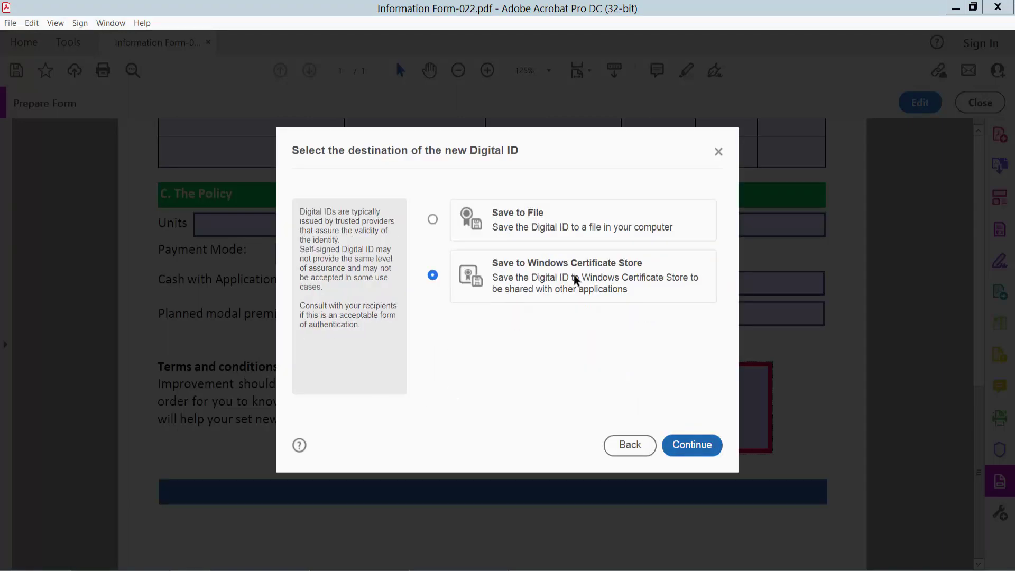
{"action": "left_click", "coordinate": [432, 222]}
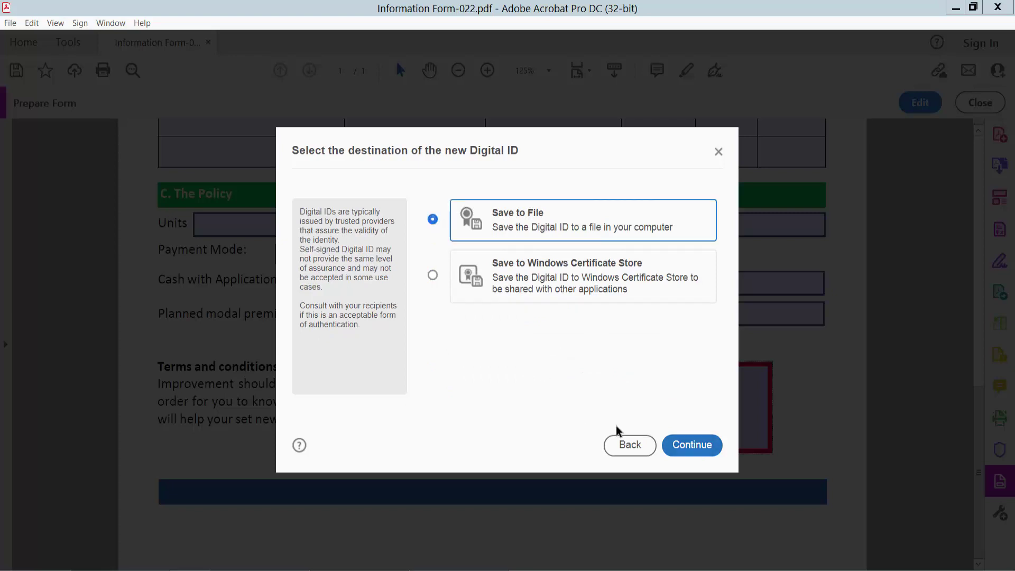
{"action": "left_click", "coordinate": [700, 448]}
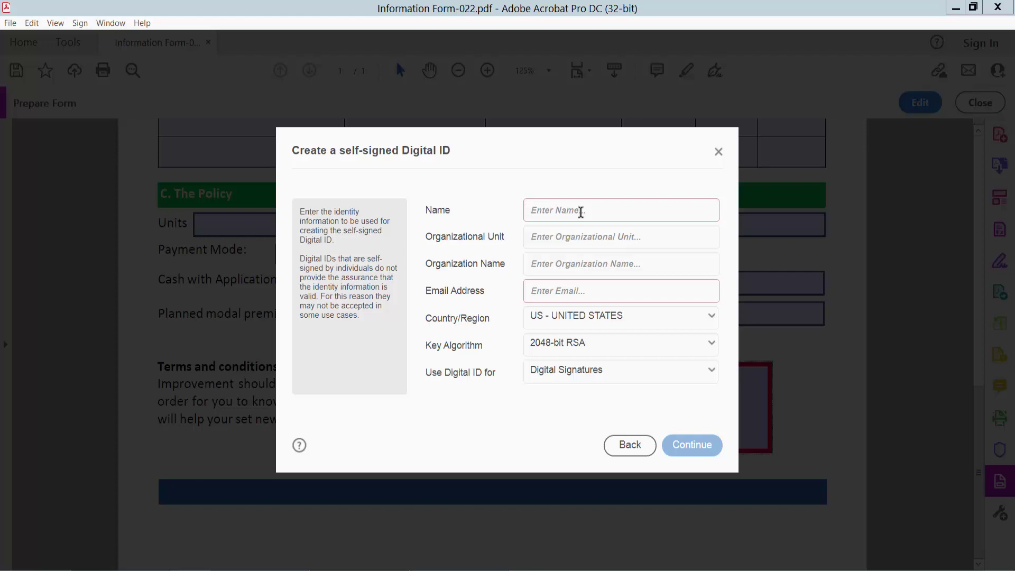
Enter the signer's name and e-mail address as the digital ID's identity details.
{"action": "left_click", "coordinate": [580, 212]}
{"action": "type", "text": "P"}
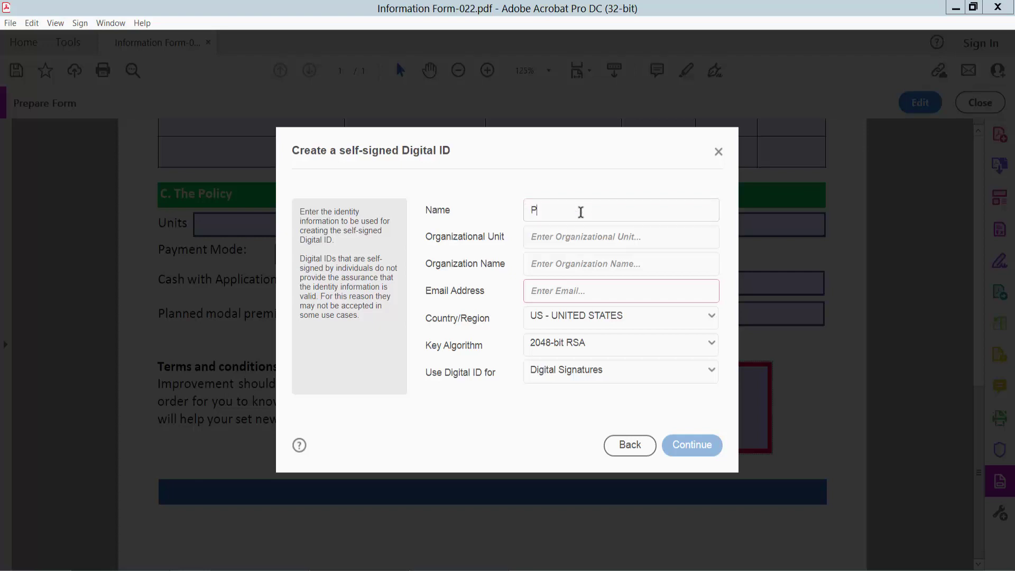
{"action": "type", "text": "aul Morphy"}
{"action": "left_click", "coordinate": [581, 238]}
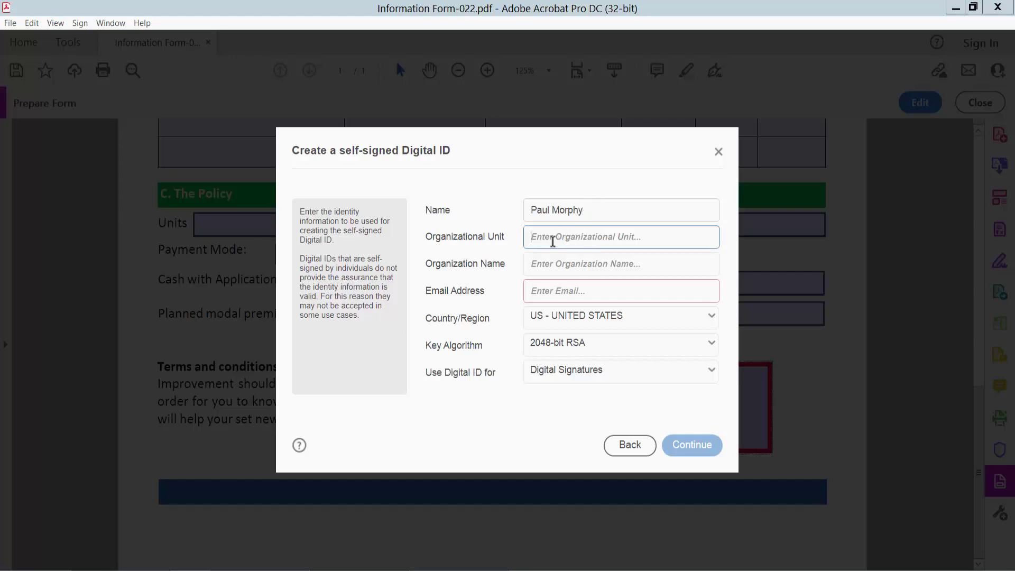
{"action": "left_click", "coordinate": [593, 263]}
{"action": "left_click", "coordinate": [572, 293]}
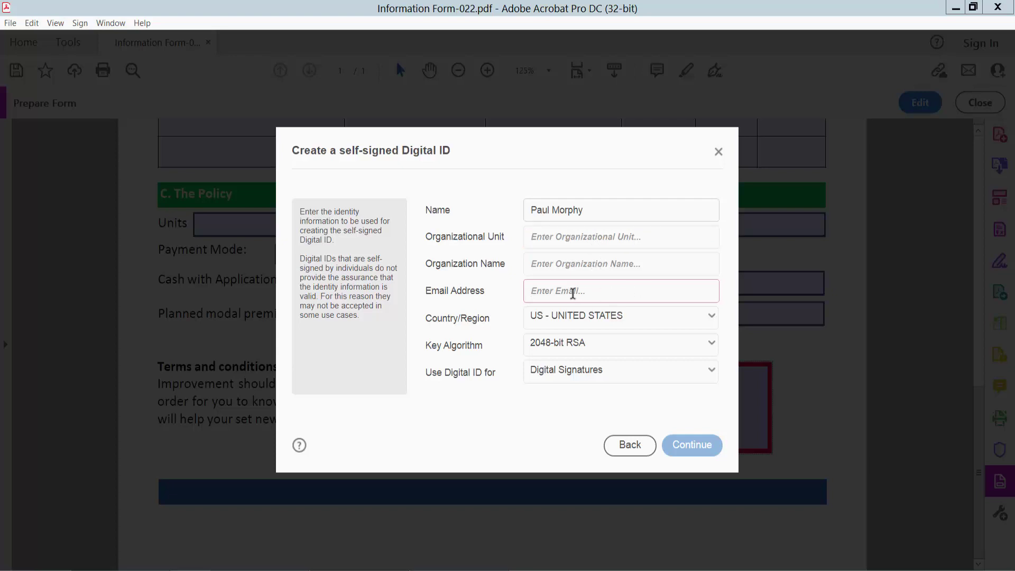
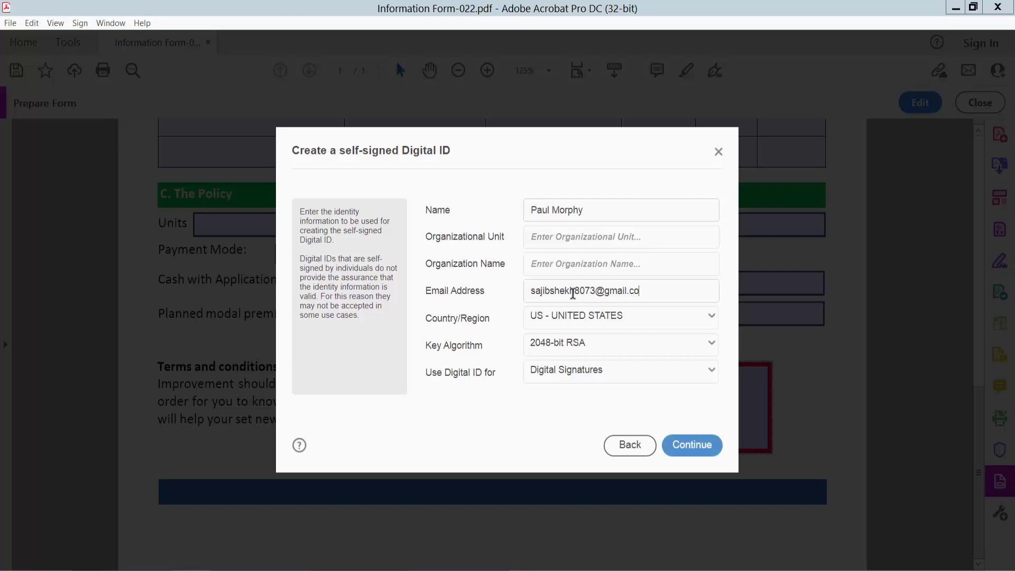
{"action": "left_click", "coordinate": [694, 446]}
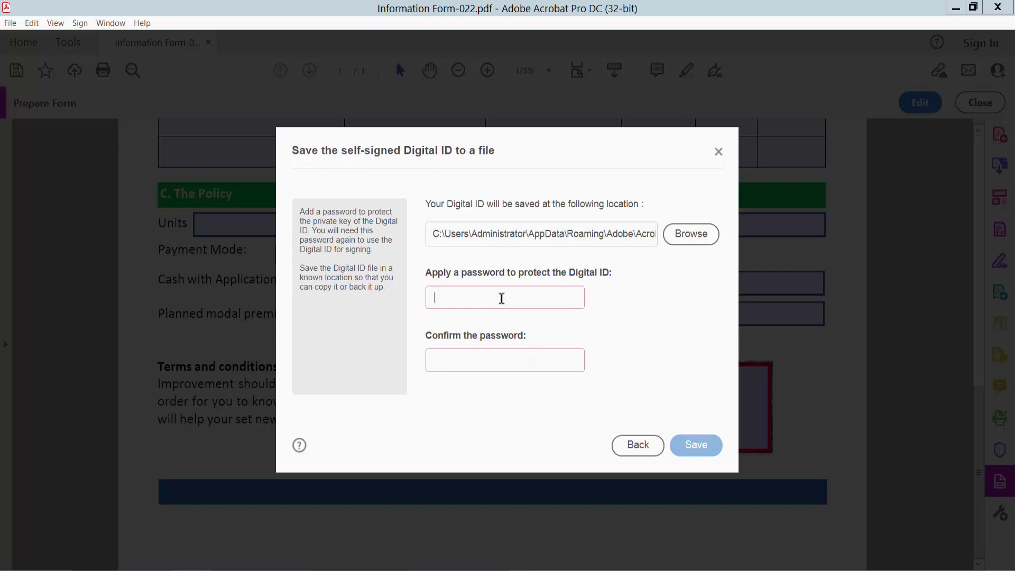
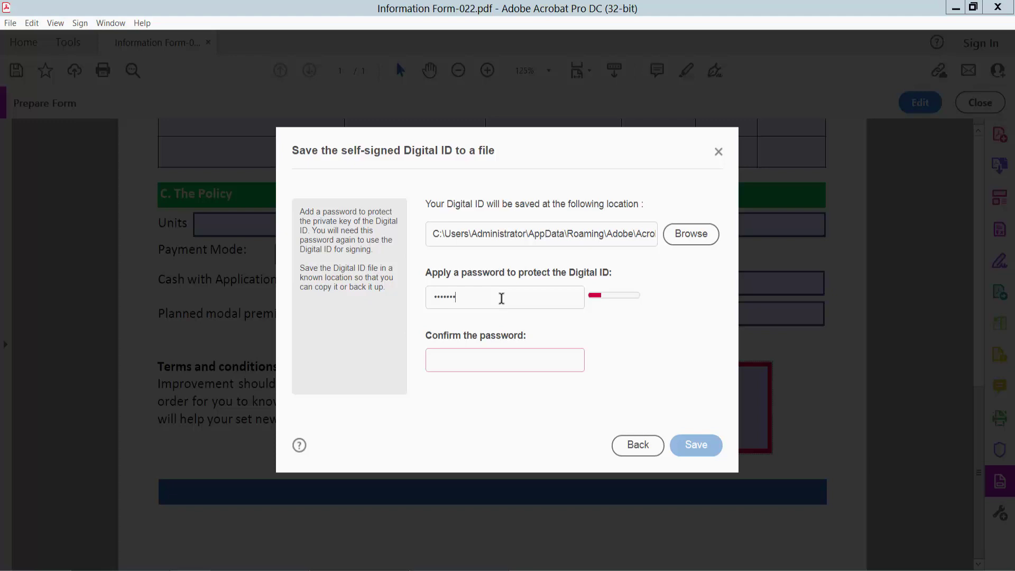
Enter and confirm a password for the digital ID file, then save it.
{"action": "left_click", "coordinate": [490, 365]}
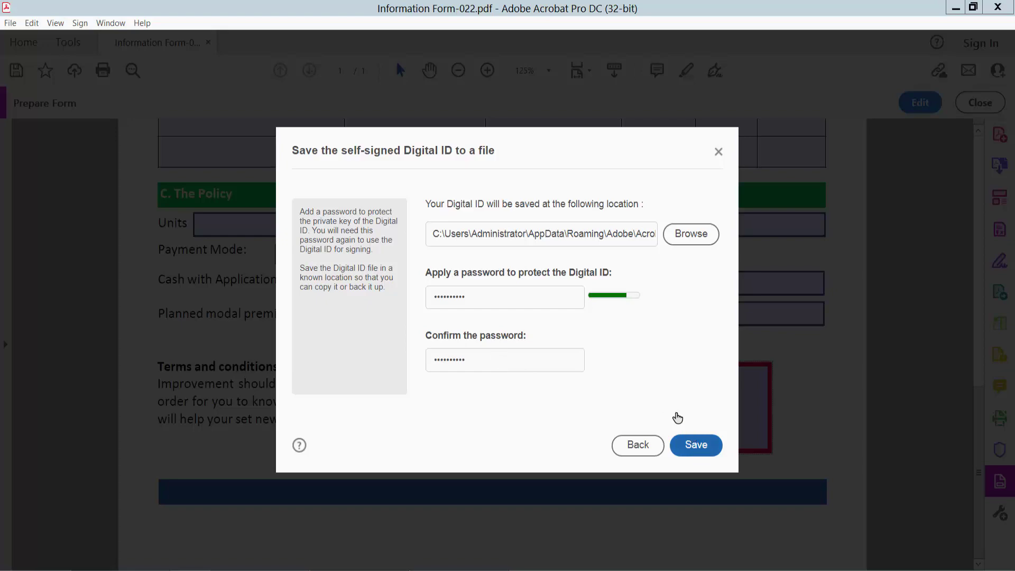
{"action": "left_click", "coordinate": [696, 445]}
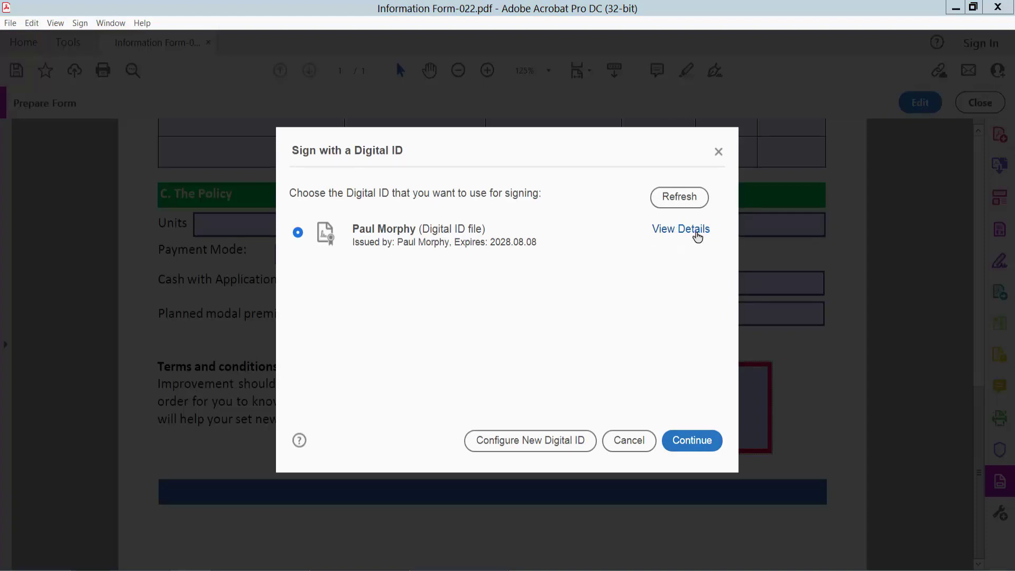
Review the new ID's certificate details, then choose that ID for signing.
{"action": "left_click", "coordinate": [682, 231]}
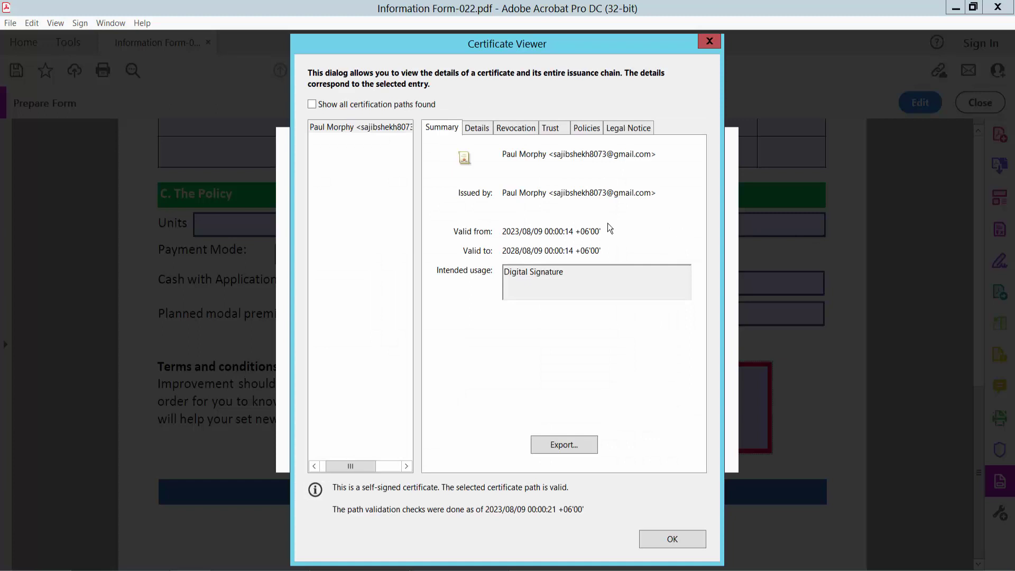
{"action": "left_click", "coordinate": [710, 41]}
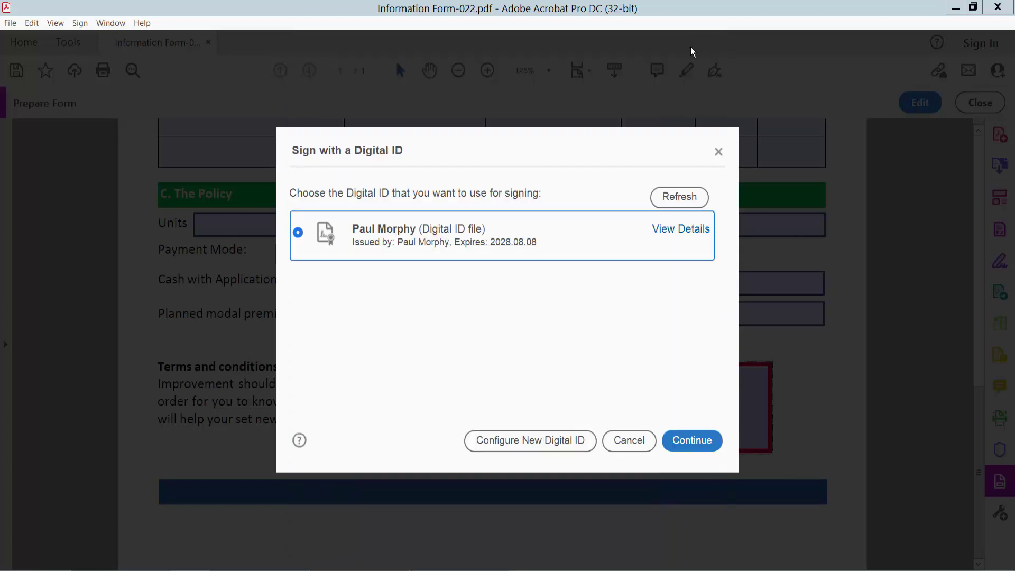
{"action": "left_click", "coordinate": [703, 444]}
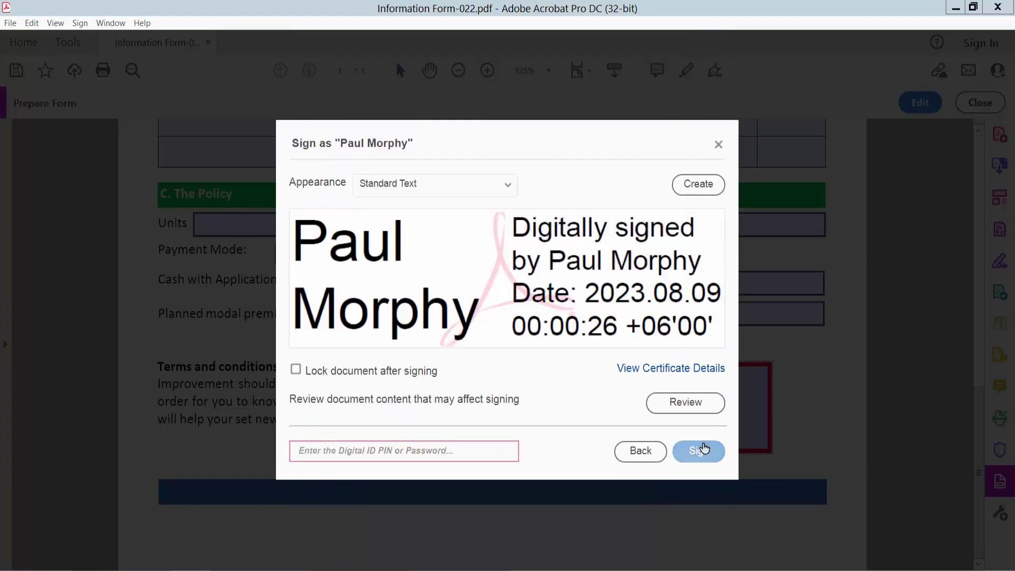
Start a custom signature appearance showing the signer name as text.
{"action": "left_click", "coordinate": [695, 185]}
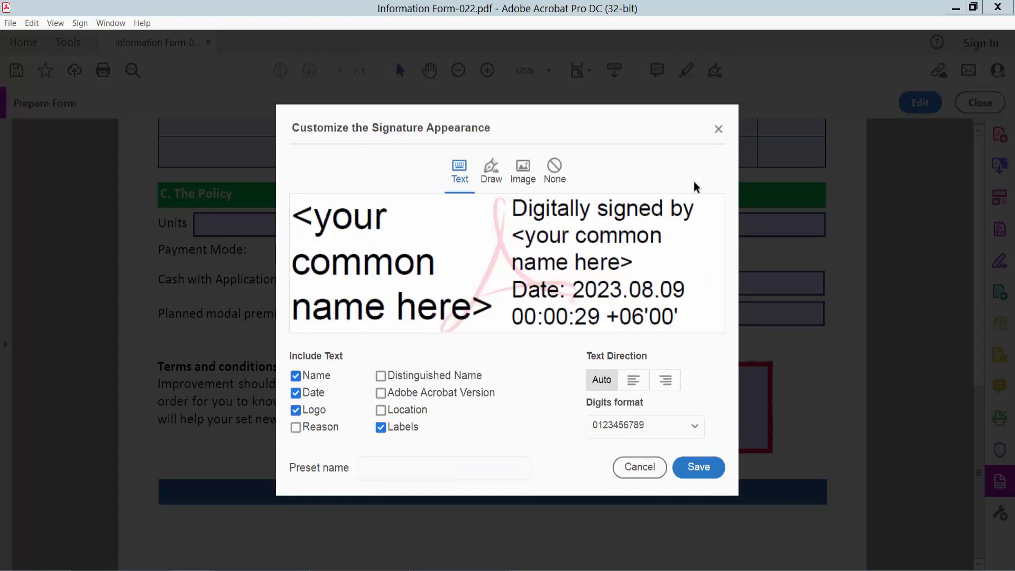
{"action": "left_click", "coordinate": [490, 175]}
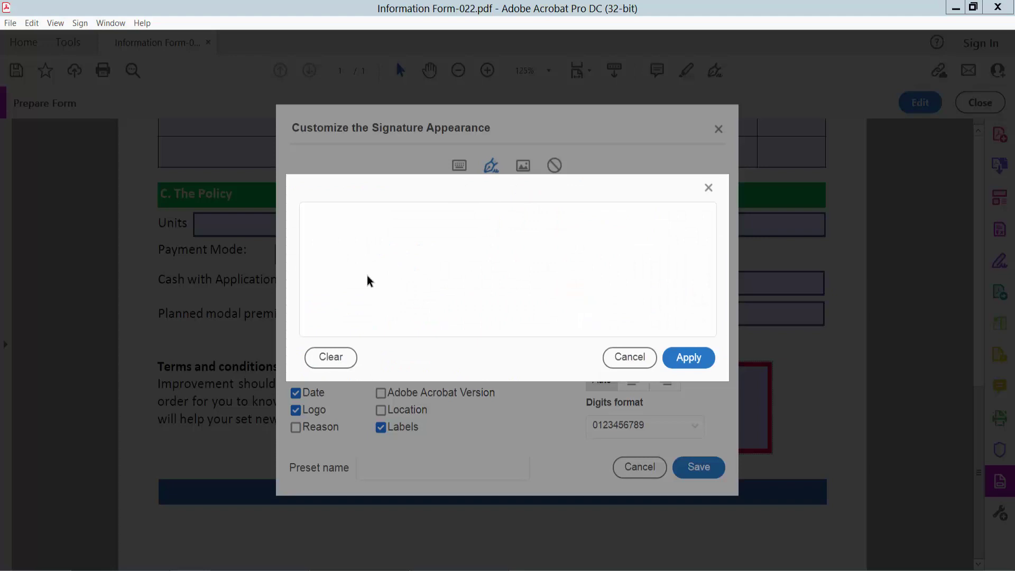
{"action": "left_click", "coordinate": [708, 188]}
{"action": "left_click", "coordinate": [529, 175]}
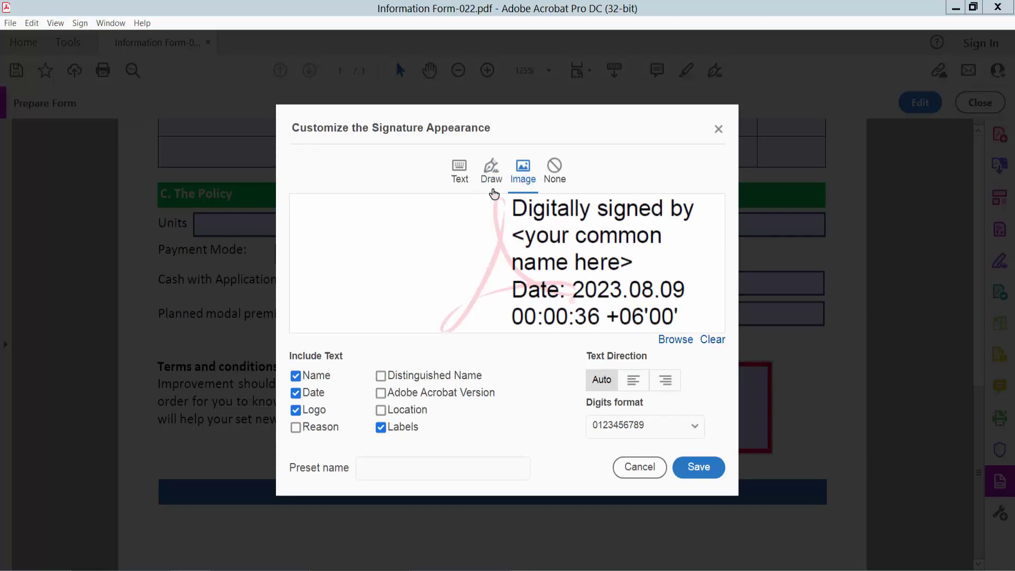
{"action": "left_click", "coordinate": [462, 175]}
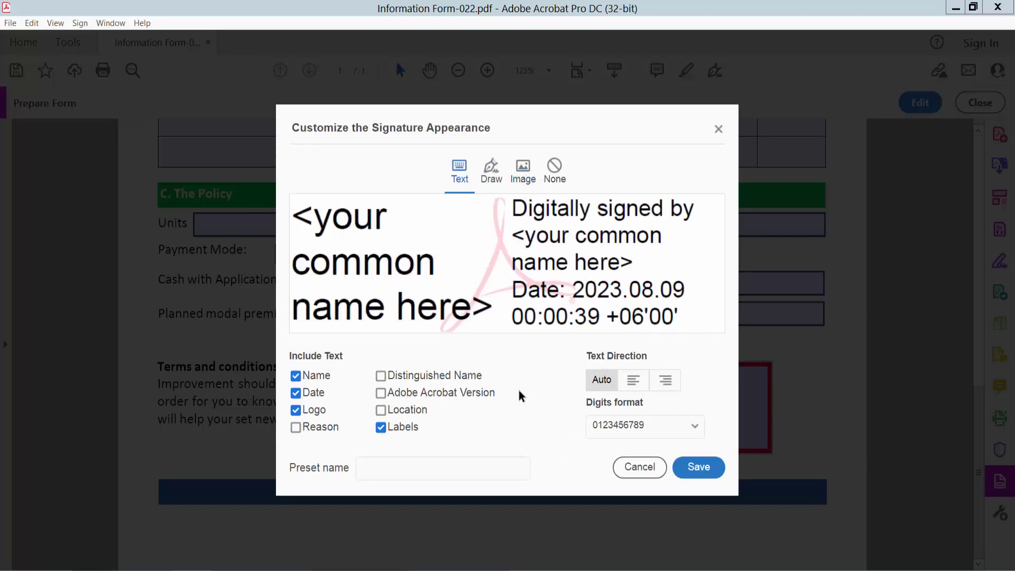
Try the distinguished name, Acrobat version and location lines, leaving all three off.
{"action": "left_click", "coordinate": [384, 375]}
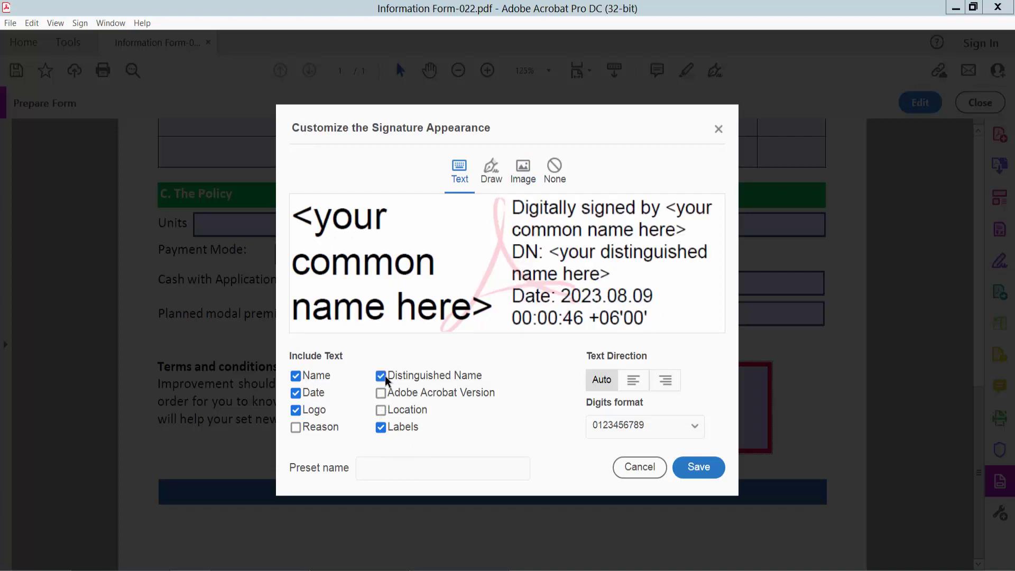
{"action": "left_click", "coordinate": [385, 376]}
{"action": "left_click", "coordinate": [381, 392]}
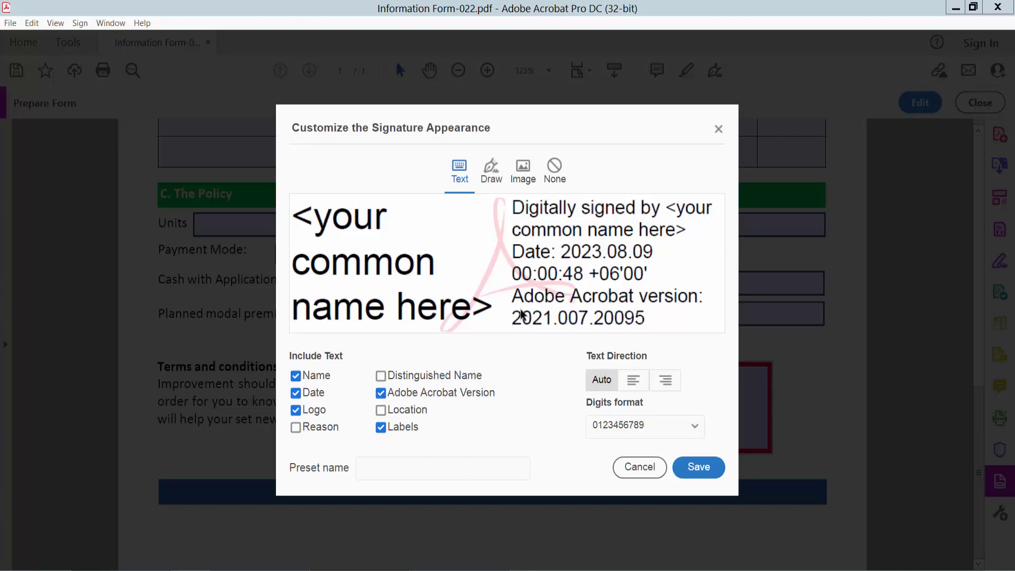
{"action": "left_click", "coordinate": [381, 392]}
{"action": "left_click", "coordinate": [381, 410]}
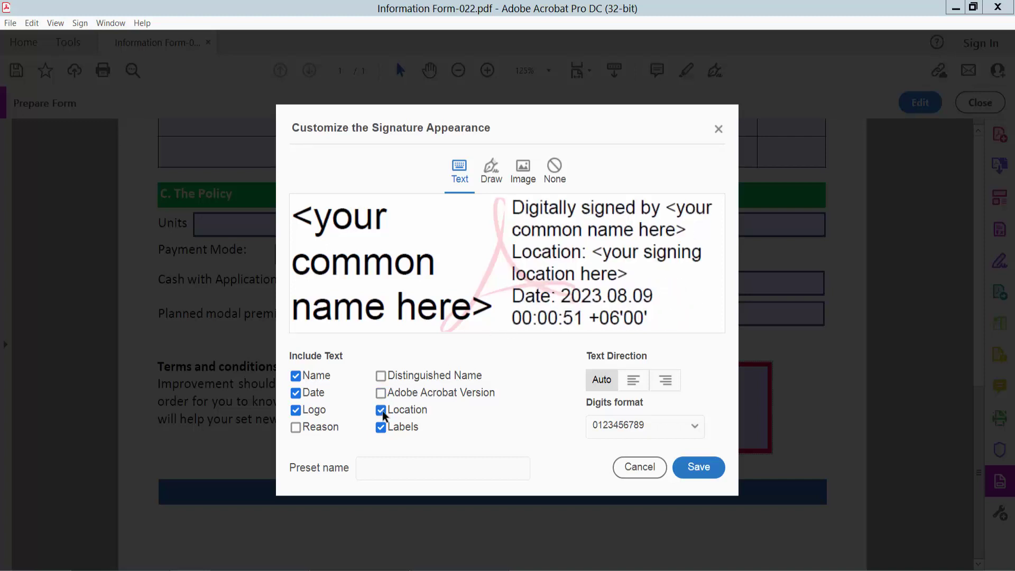
{"action": "left_click", "coordinate": [382, 411]}
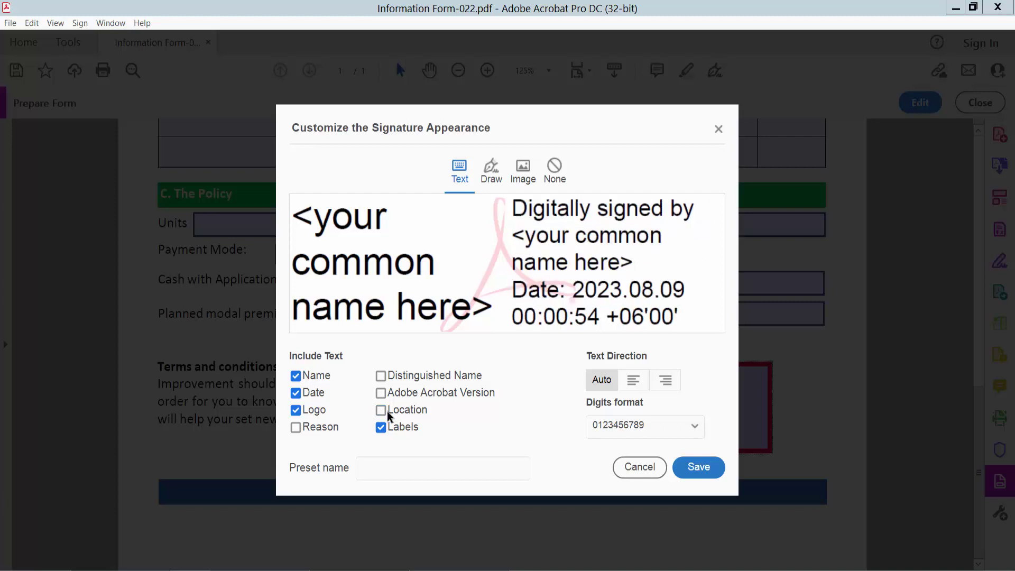
Draw a freehand signature and apply it to the appearance.
{"action": "left_click", "coordinate": [492, 179]}
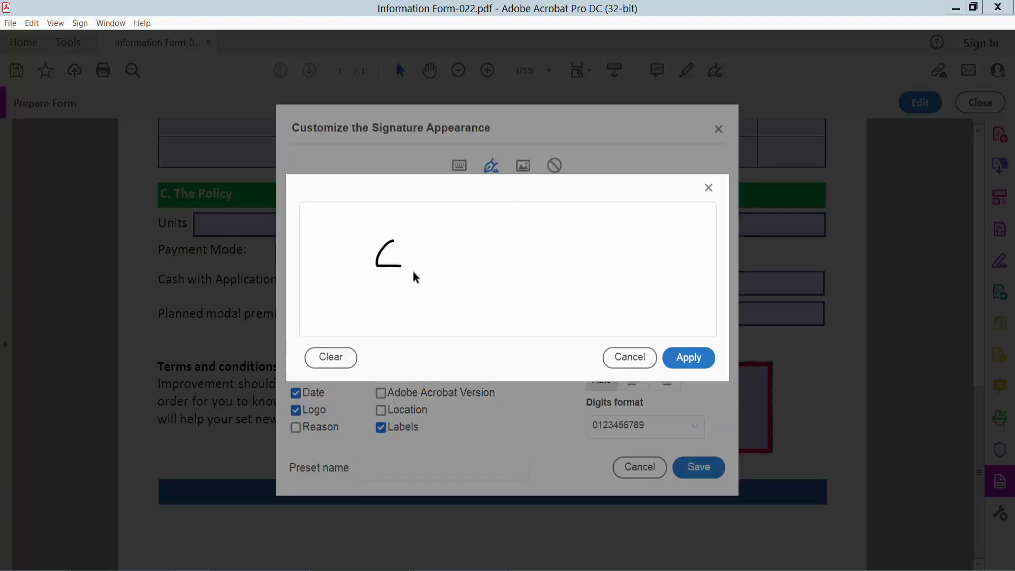
{"action": "mouse_move", "coordinate": [408, 273]}
{"action": "left_mouse_down"}
{"action": "mouse_move", "coordinate": [449, 252]}
{"action": "mouse_move", "coordinate": [495, 260]}
{"action": "mouse_move", "coordinate": [373, 287]}
{"action": "mouse_move", "coordinate": [584, 276]}
{"action": "left_mouse_up"}
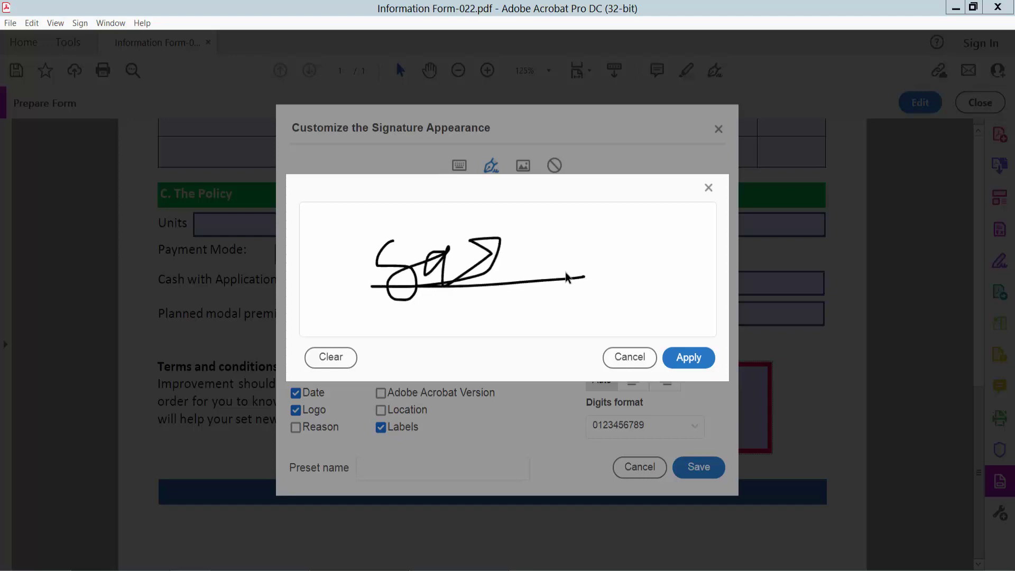
{"action": "left_click", "coordinate": [689, 357]}
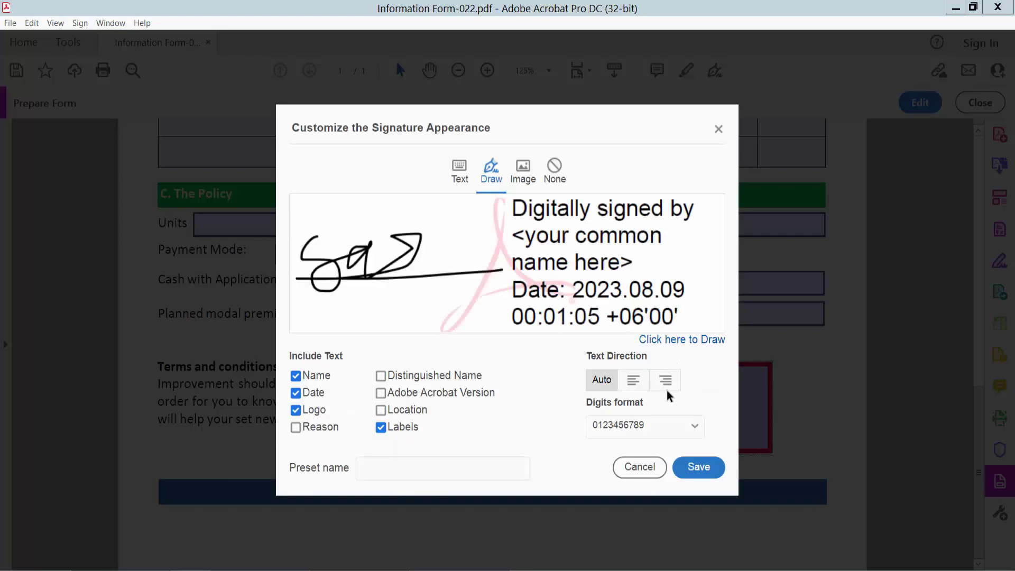
Save the drawn appearance, enter the digital ID password and sign the form.
{"action": "left_click", "coordinate": [698, 467]}
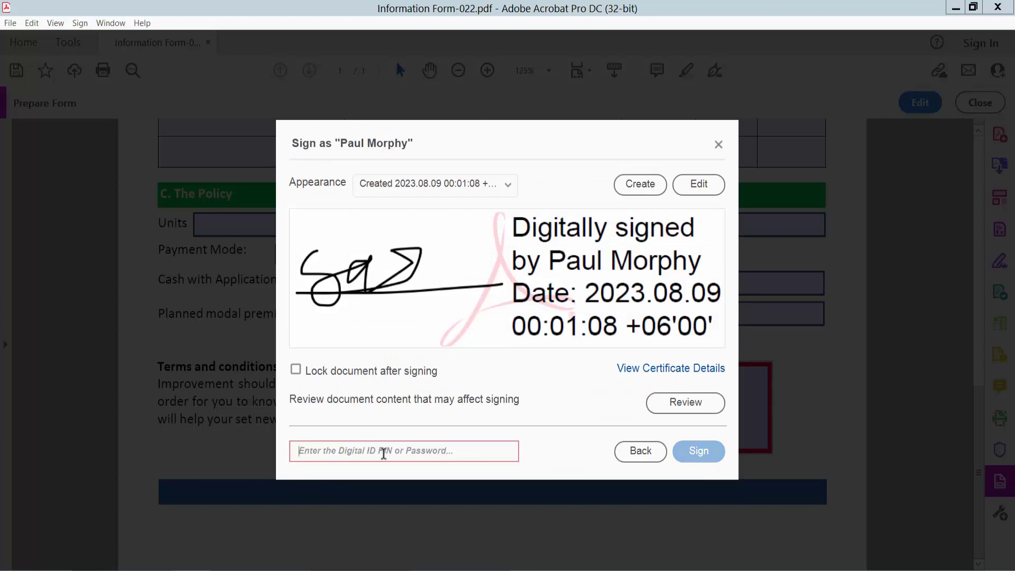
{"action": "type", "text": "*****"}
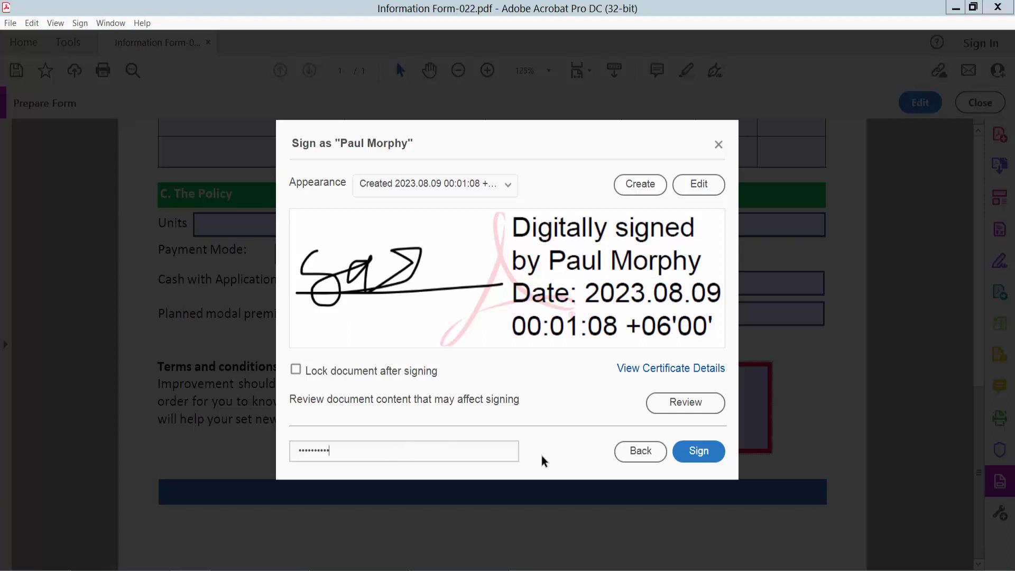
{"action": "left_click", "coordinate": [696, 449]}
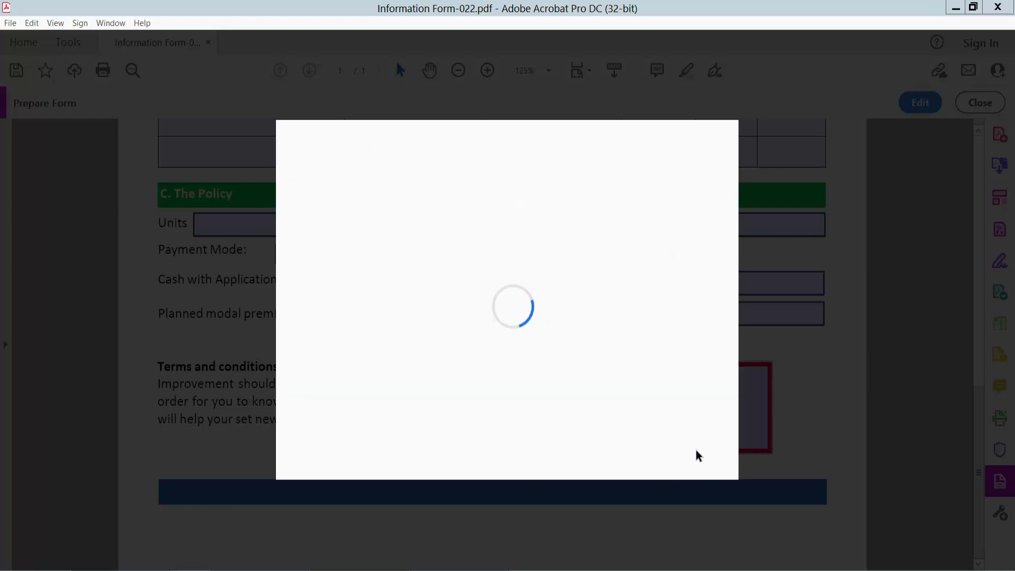
Save the signed copy to the Desktop as Information Form-022-02.pdf.
{"action": "left_click", "coordinate": [50, 154]}
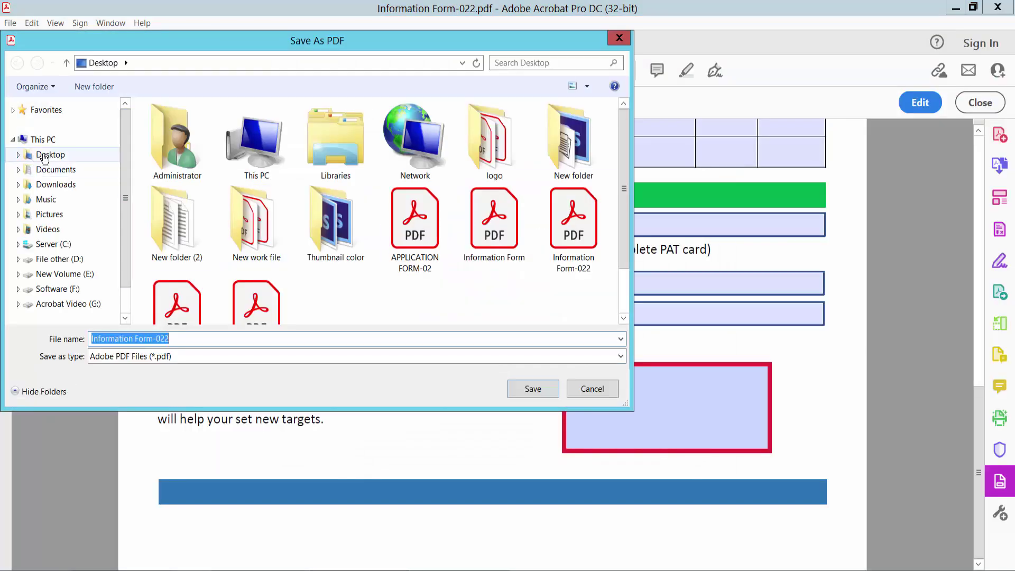
{"action": "left_click", "coordinate": [178, 340]}
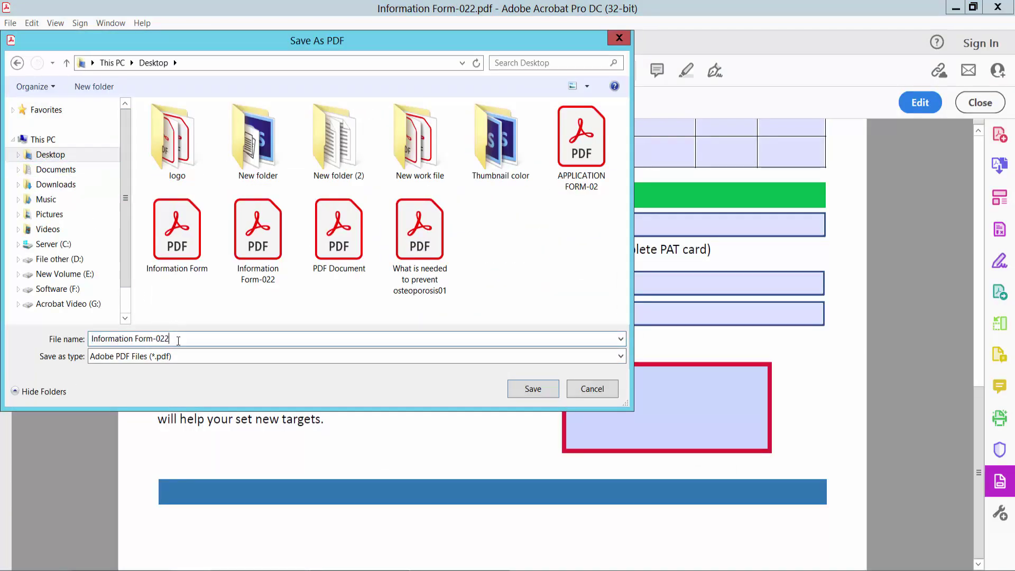
{"action": "type", "text": "-02"}
{"action": "left_click", "coordinate": [528, 391]}
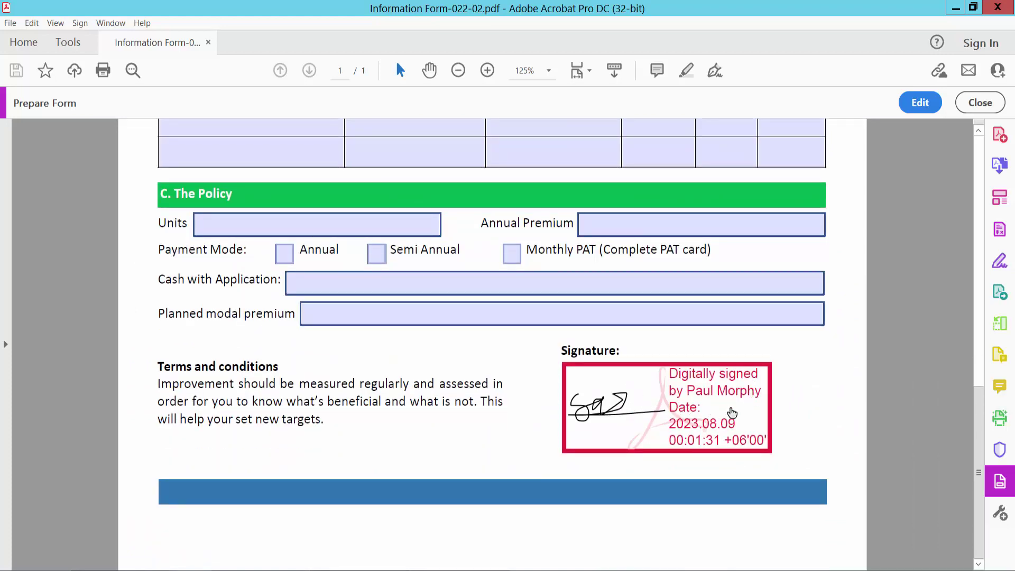
Close Prepare Form so the signed form shows beside the Tools pane.
{"action": "scroll", "coordinate": [683, 408], "scroll_direction": "up", "scroll_amount": 10}
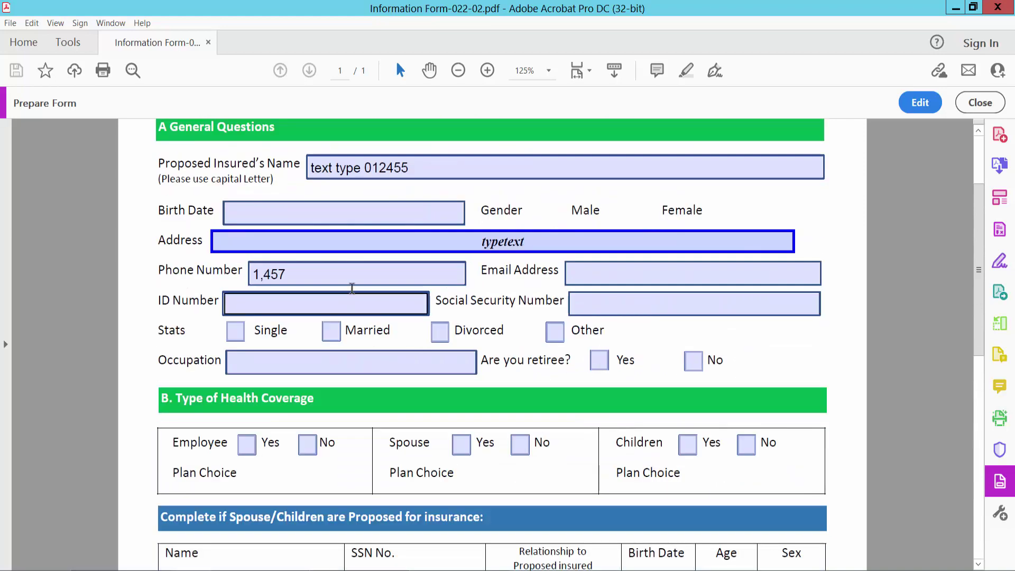
{"action": "left_click", "coordinate": [624, 307]}
{"action": "key", "text": "shift+Tab"}
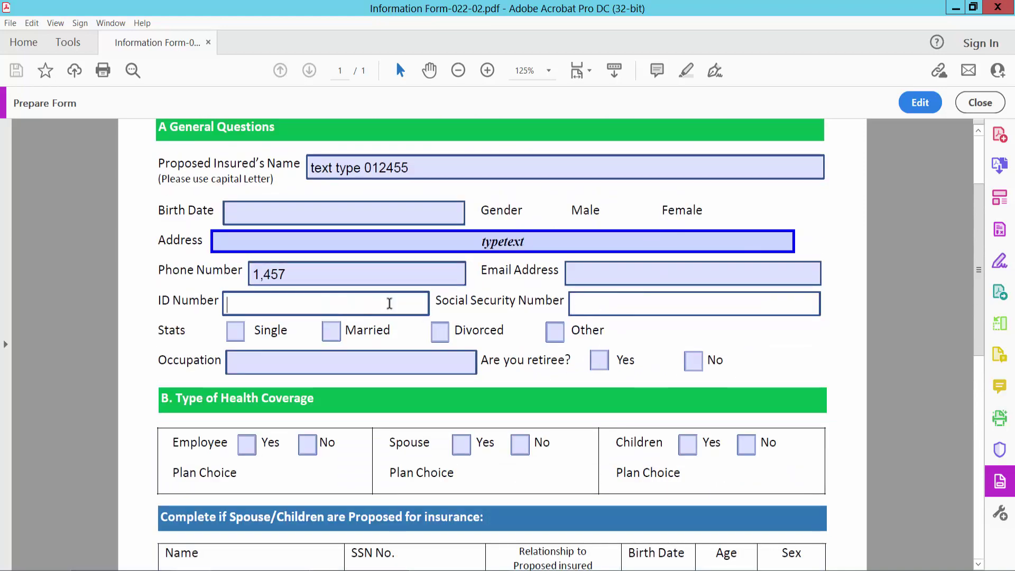
{"action": "scroll", "coordinate": [645, 289], "scroll_direction": "down", "scroll_amount": 4}
{"action": "left_click", "coordinate": [979, 102]}
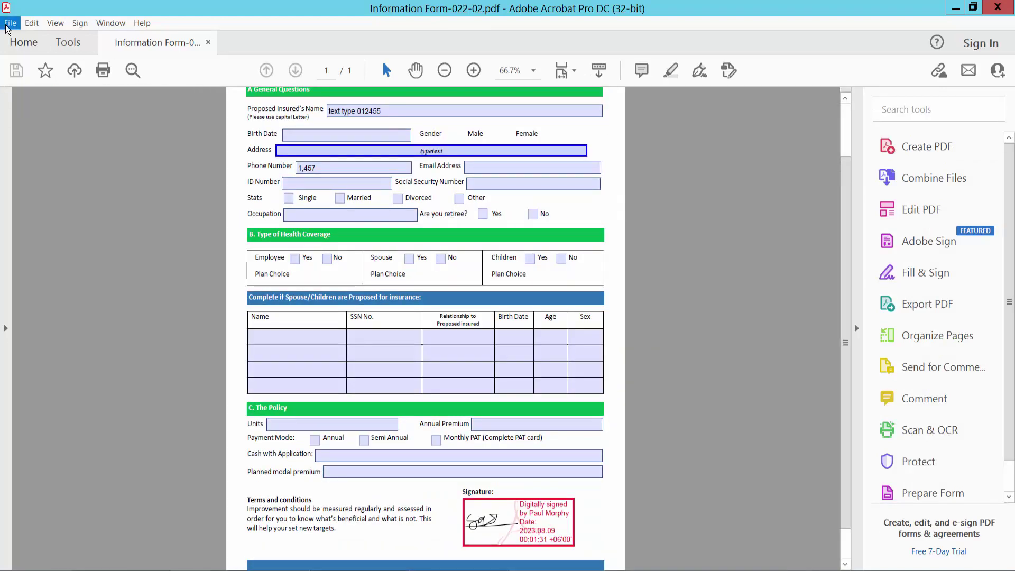
{"action": "left_click", "coordinate": [7, 23]}
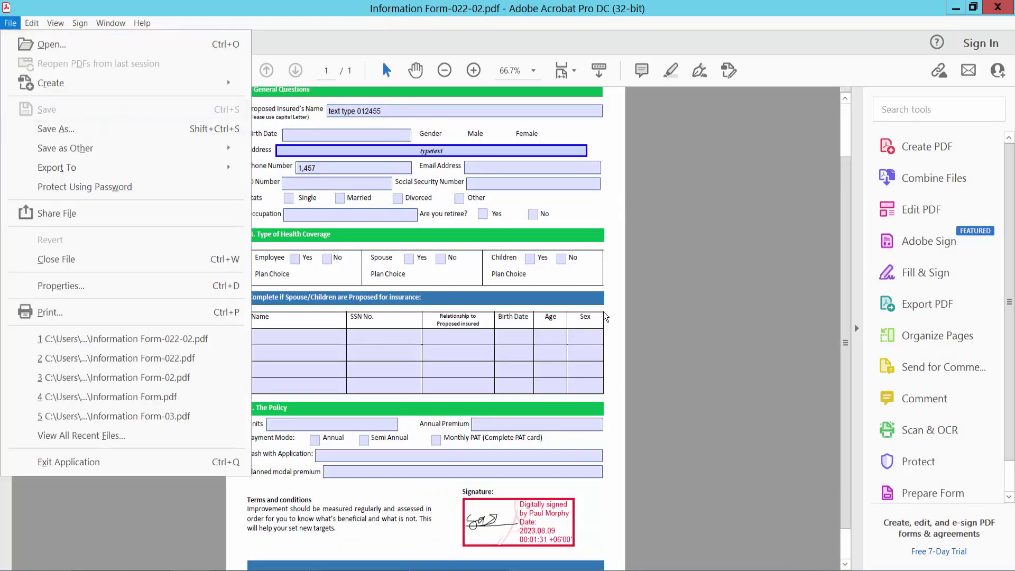
{"action": "left_click", "coordinate": [624, 355]}
{"action": "scroll", "coordinate": [624, 355], "scroll_direction": "down", "scroll_amount": 2}
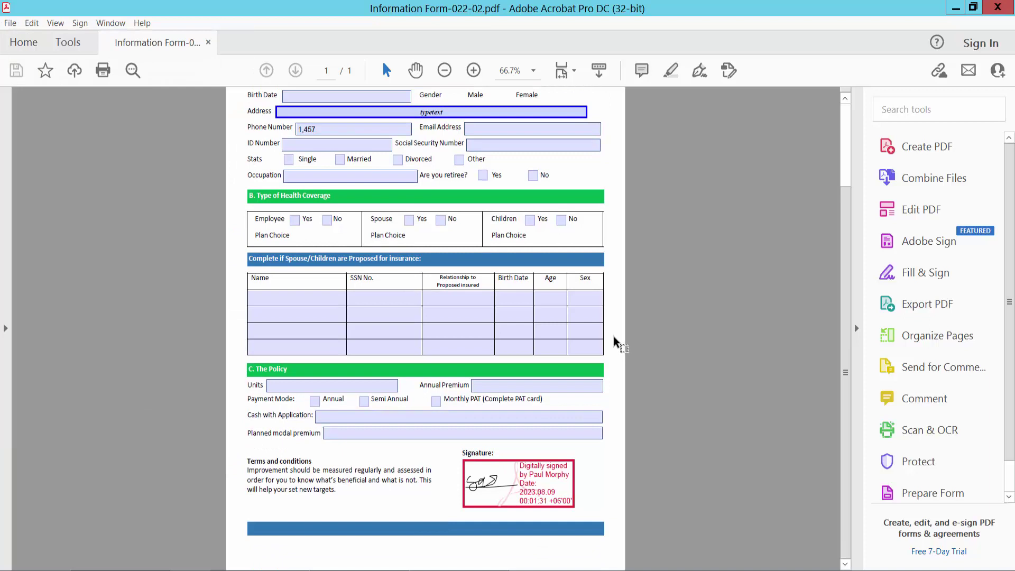